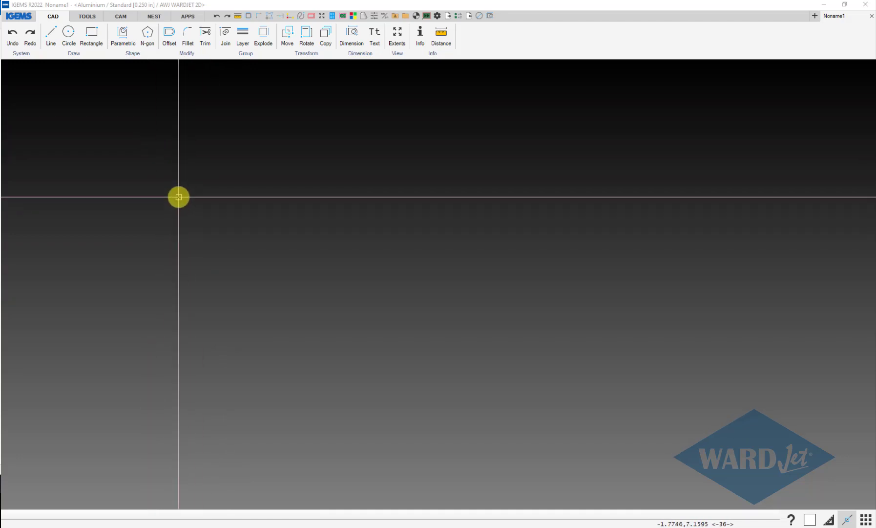
- Load NC File Import.CNC from the ncdata folder into the NC reader
click(93, 18)
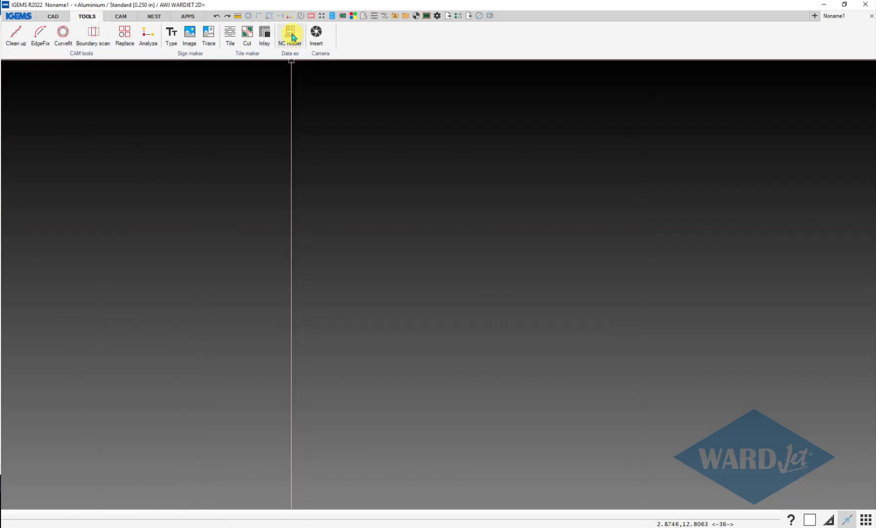
click(290, 35)
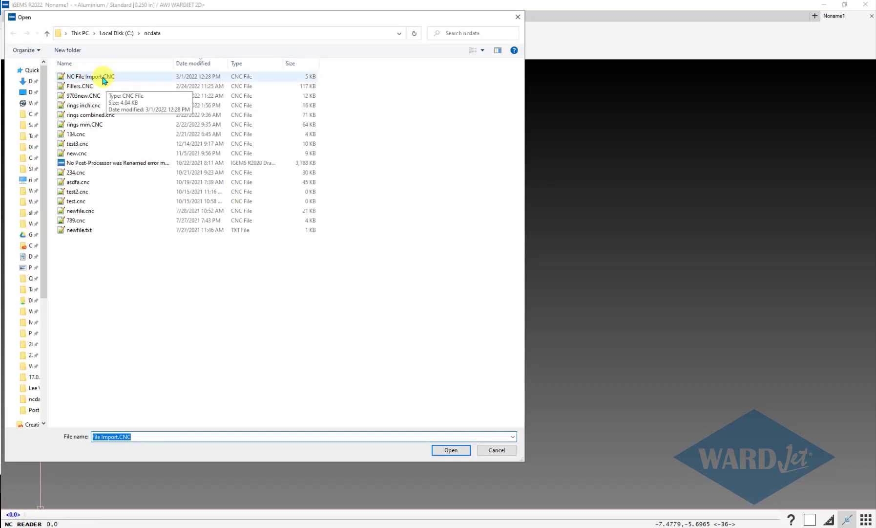
double_click(103, 79)
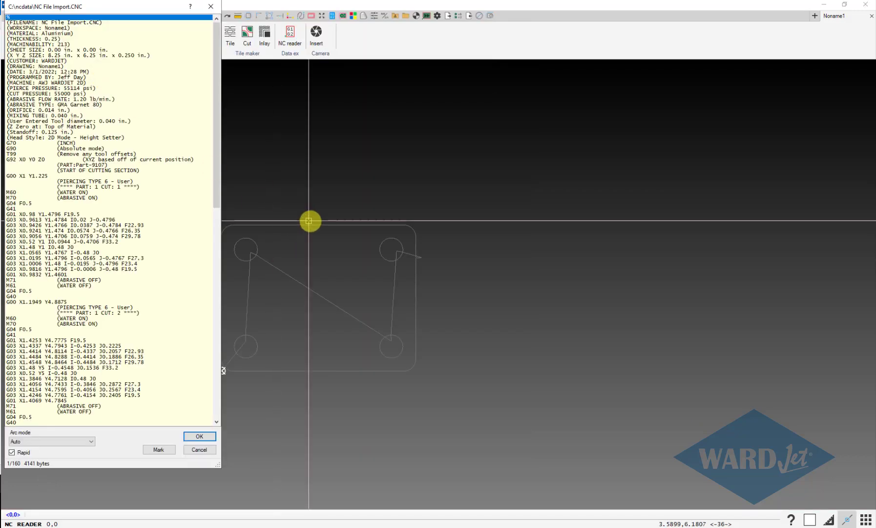
- Bring the plate into view and step the toolpath preview down from the T99 line
middle_drag(312, 217, 401, 205)
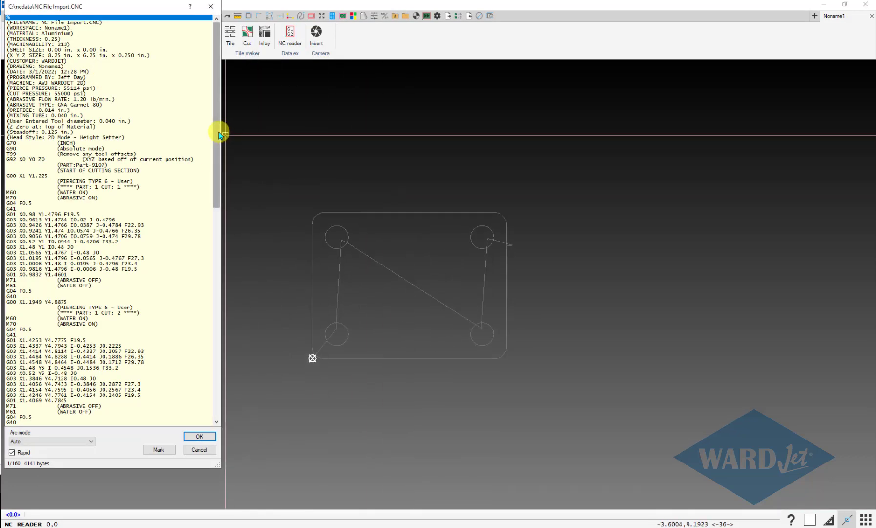
mouse_move(218, 135)
mouse_down()
mouse_move(219, 250)
mouse_move(218, 132)
mouse_up()
scroll(220, 134, up, 2)
click(49, 153)
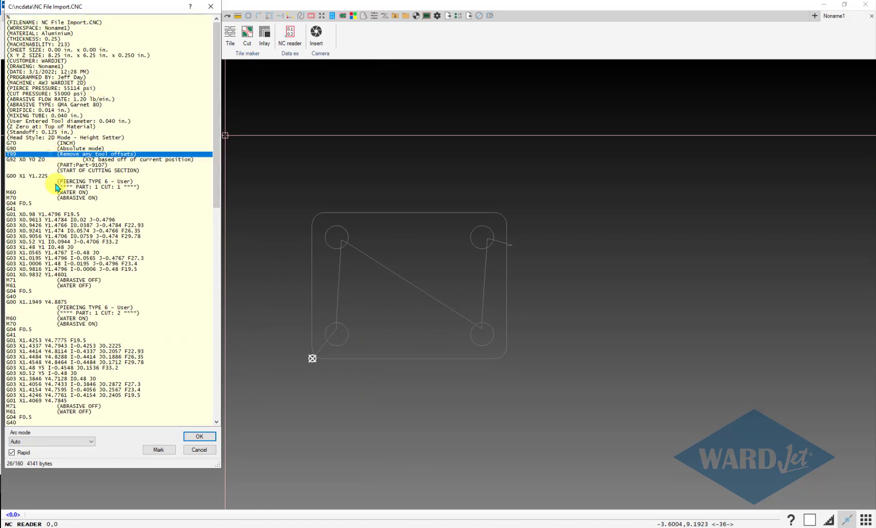
mouse_move(61, 224)
mouse_down()
mouse_move(79, 386)
mouse_move(78, 293)
mouse_move(53, 191)
mouse_move(33, 159)
mouse_up()
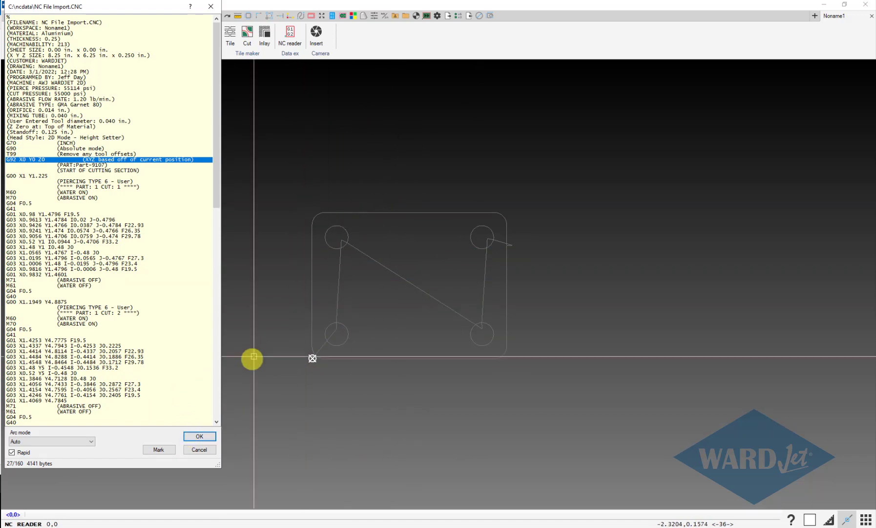
- Mark the position and jump to the first part's (PIERCING TYPE 6 - User) line
click(159, 449)
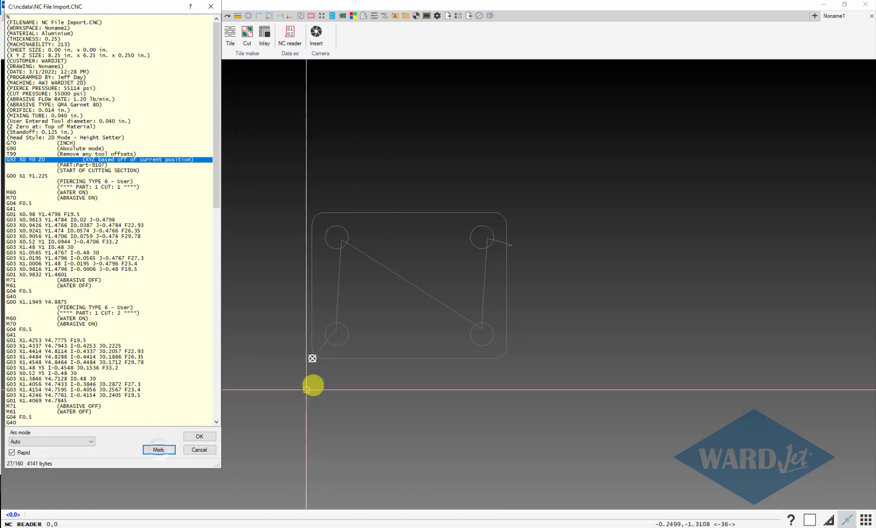
click(32, 181)
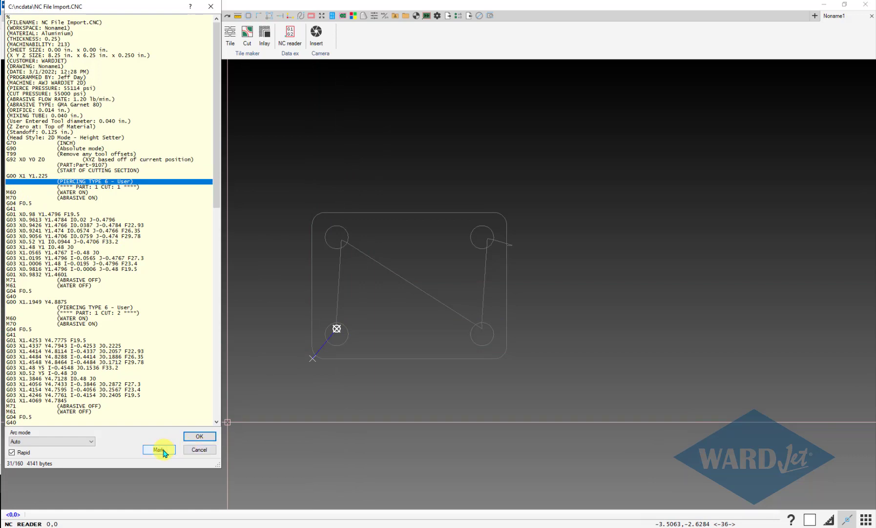
click(90, 442)
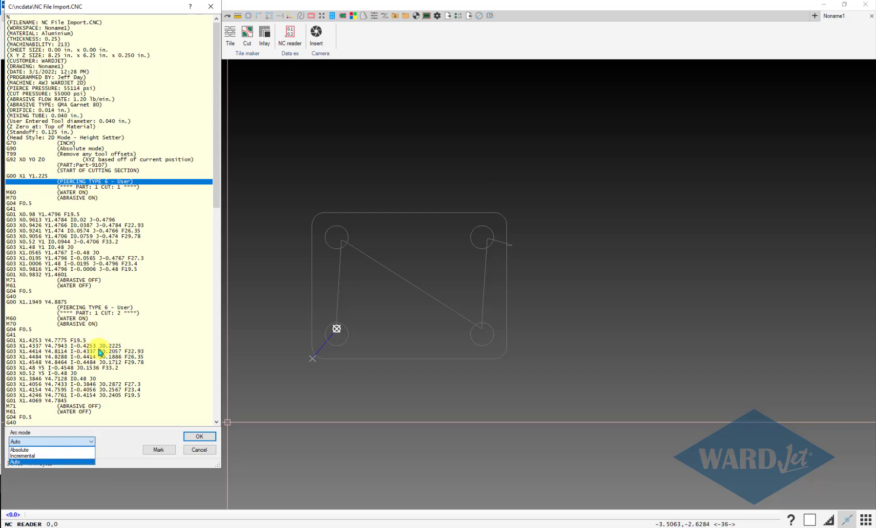
- Preview arcs as Absolute, then Incremental, and return Arc mode to Auto
click(28, 449)
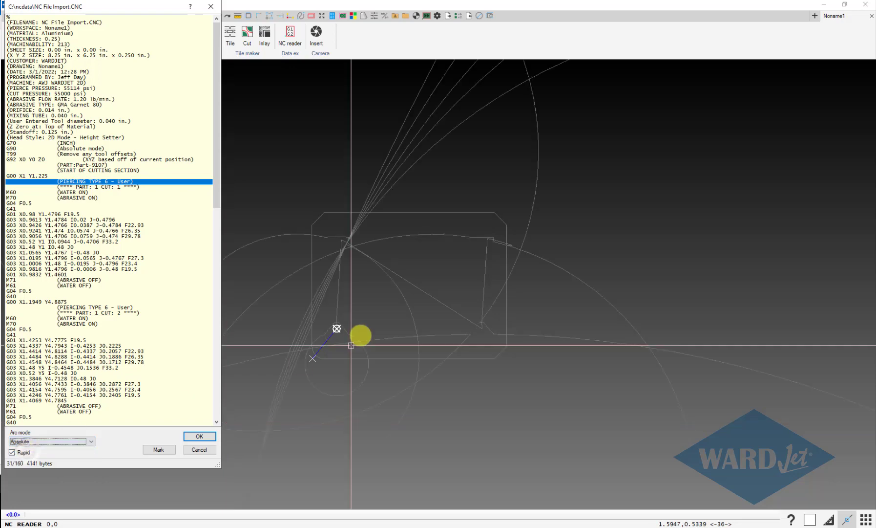
scroll(387, 323, down, 2)
scroll(387, 323, down, 5)
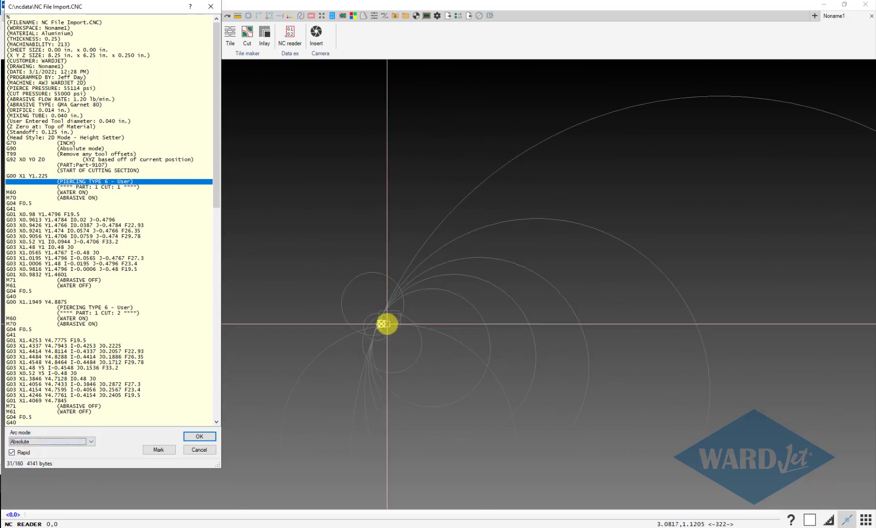
scroll(387, 324, up, 9)
click(92, 441)
click(28, 455)
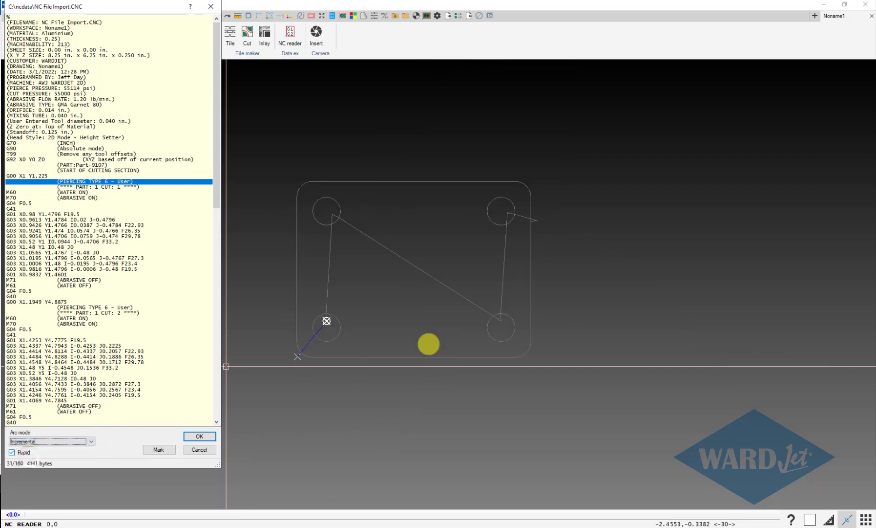
click(90, 441)
click(58, 461)
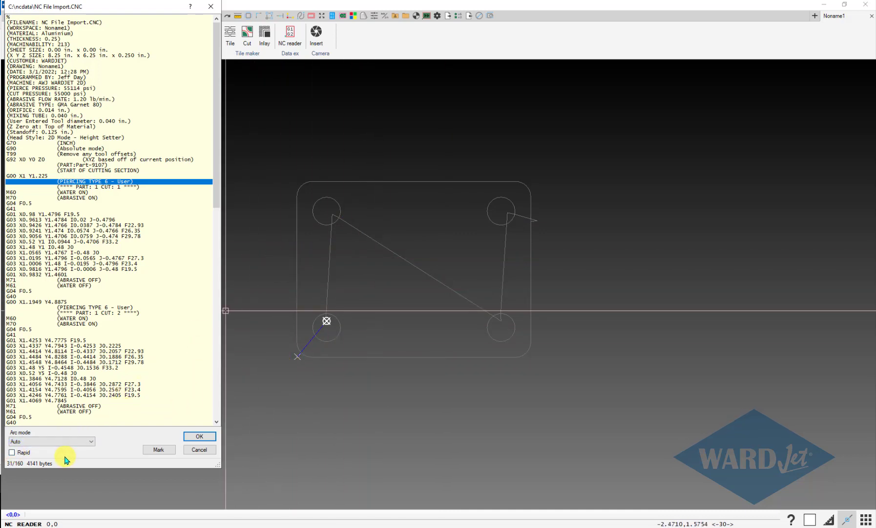
- Accept the import to place the plate as red geometry and frame it in view
click(200, 436)
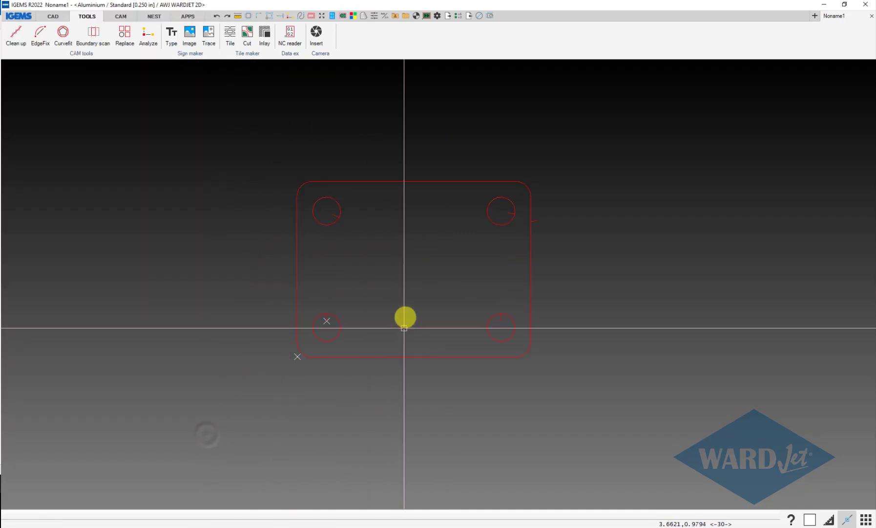
scroll(403, 311, up, 2)
middle_drag(403, 309, 370, 363)
scroll(386, 337, up, 1)
scroll(370, 363, down, 1)
scroll(550, 210, up, 13)
scroll(548, 295, up, 3)
scroll(548, 296, down, 6)
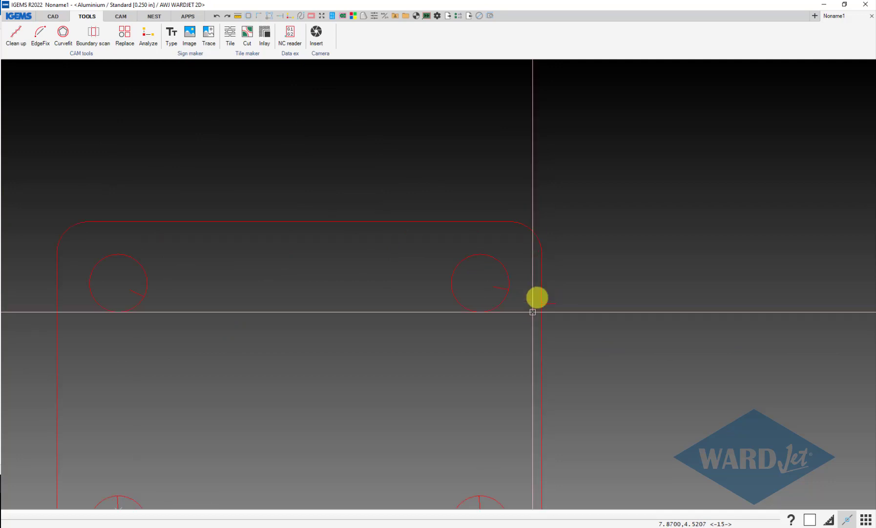
middle_drag(528, 271, 507, 272)
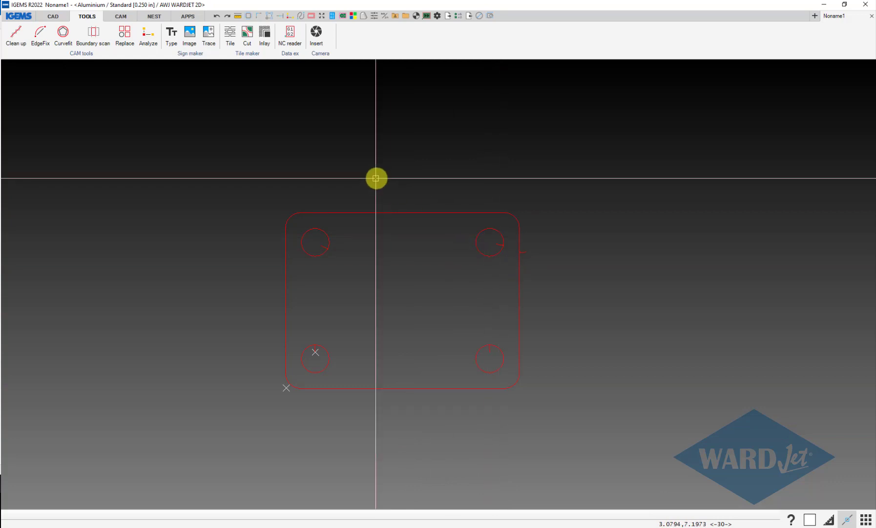
- Add a Ø0.960 diameter dimension to the lower-right hole
click(479, 16)
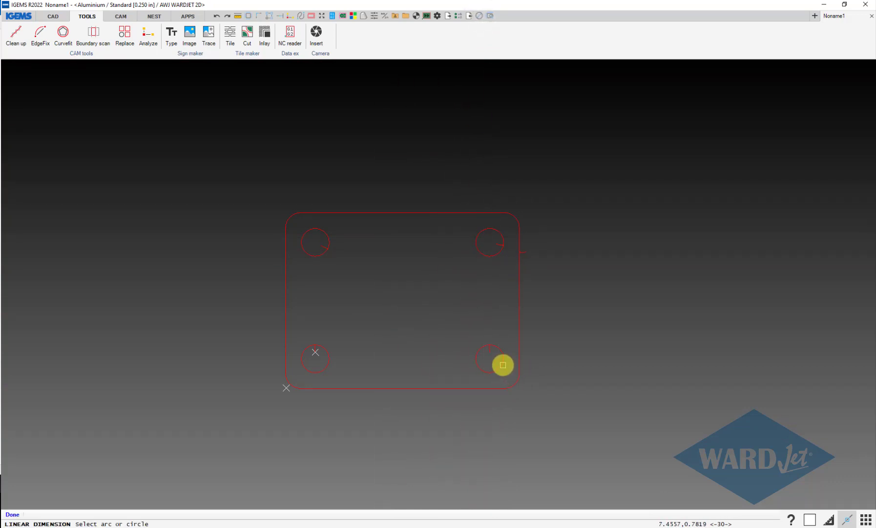
click(503, 364)
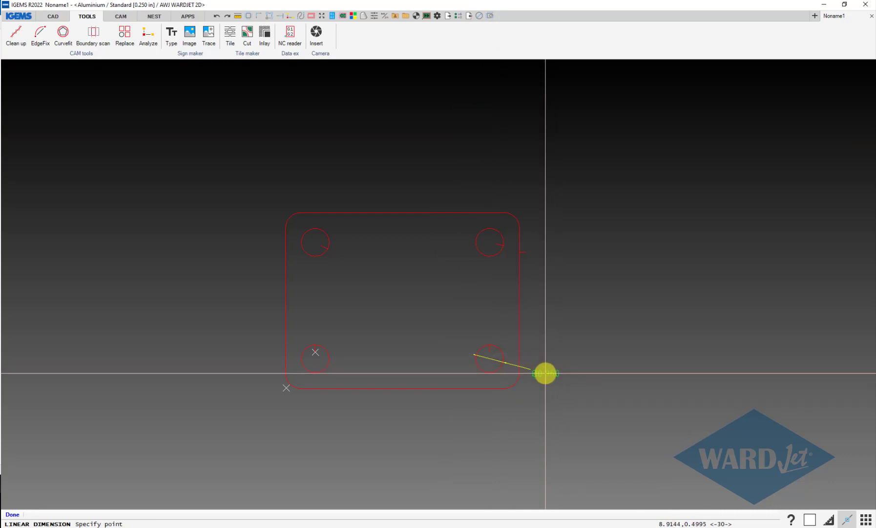
scroll(545, 372, up, 6)
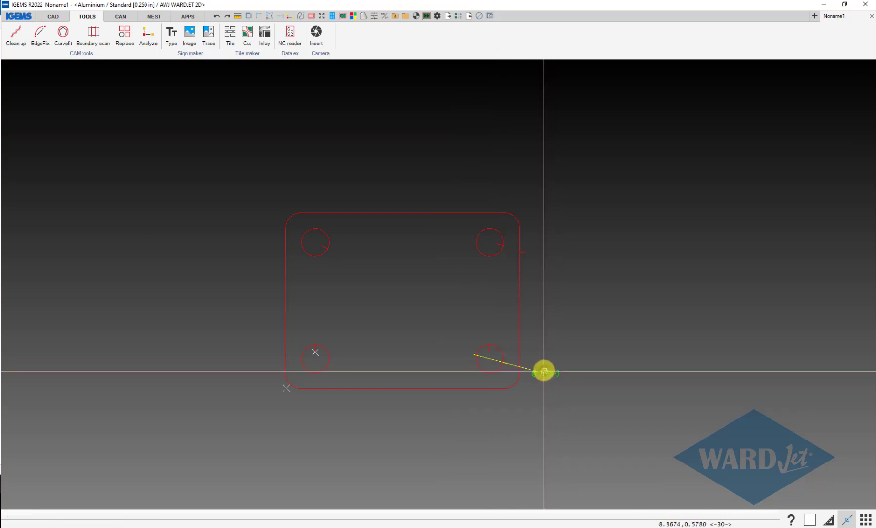
scroll(557, 348, down, 4)
click(556, 348)
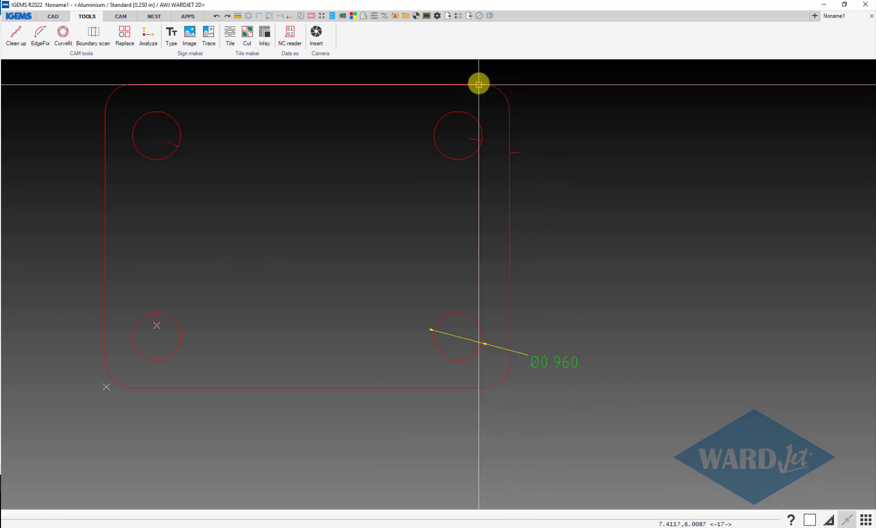
- Add the 6.040 height and 8.040 width dimensions to the plate
click(489, 17)
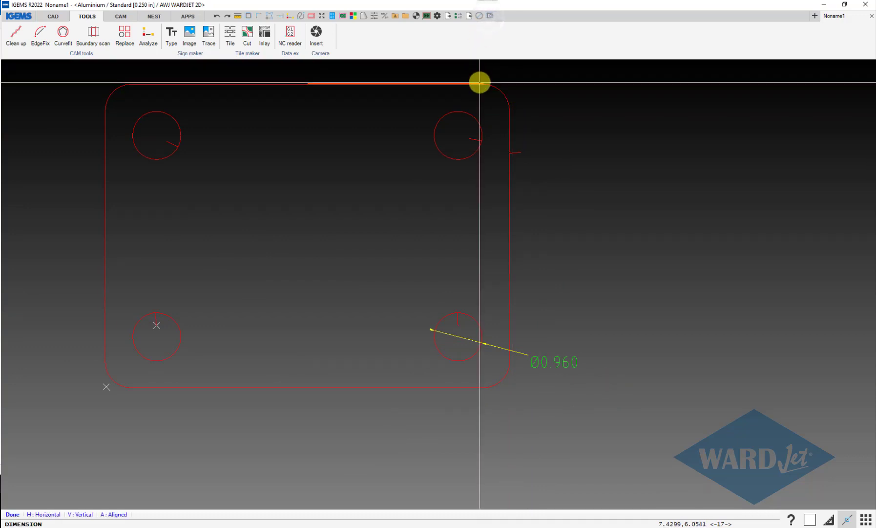
click(479, 83)
click(447, 387)
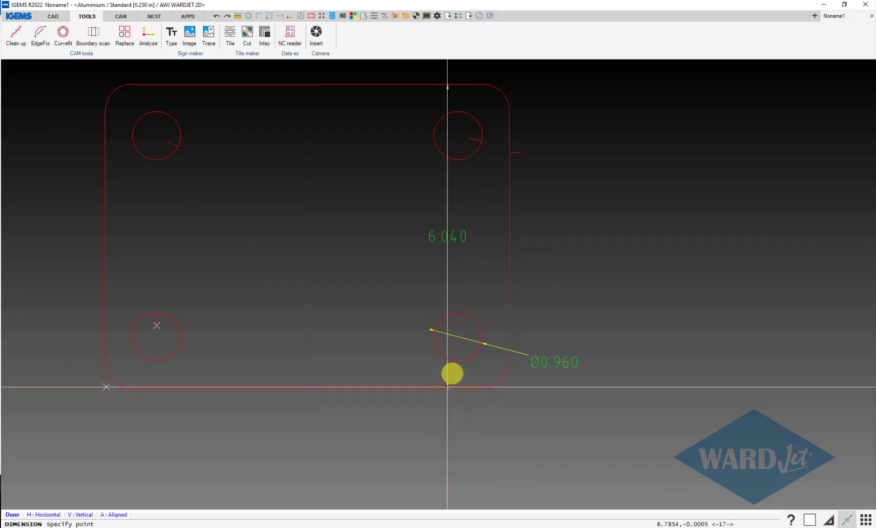
click(675, 246)
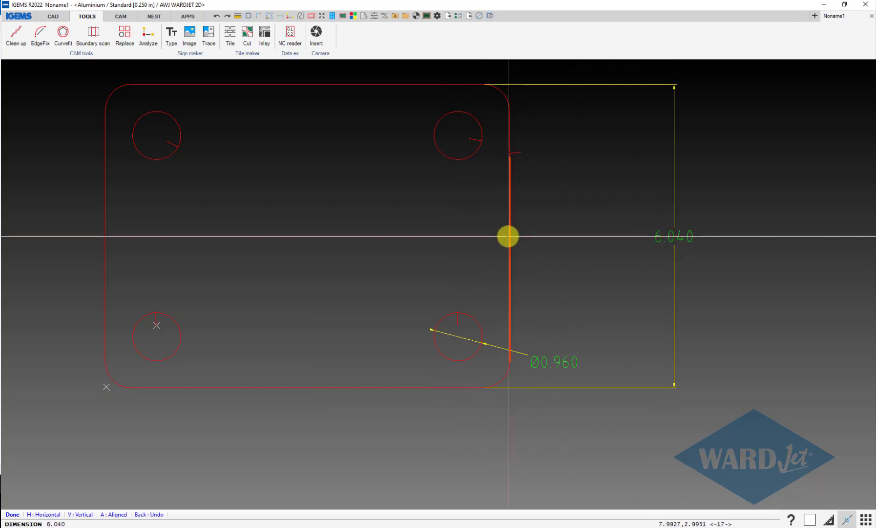
click(508, 236)
click(104, 249)
scroll(205, 229, down, 3)
click(284, 116)
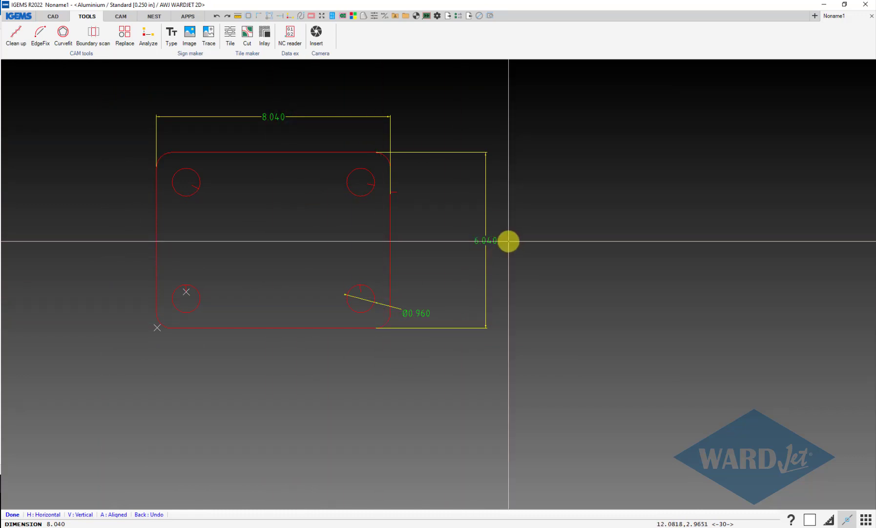
mouse_move(432, 230)
middle_down()
mouse_move(518, 269)
mouse_move(539, 288)
middle_up()
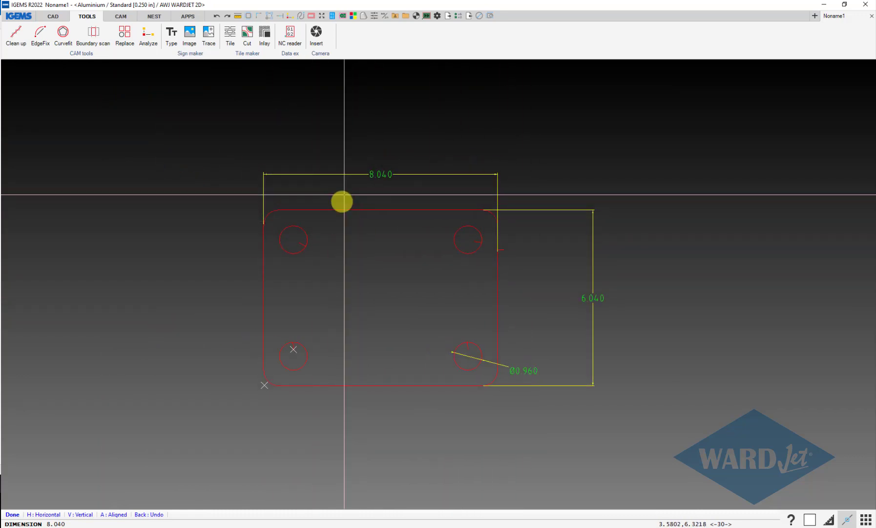
scroll(435, 303, up, 3)
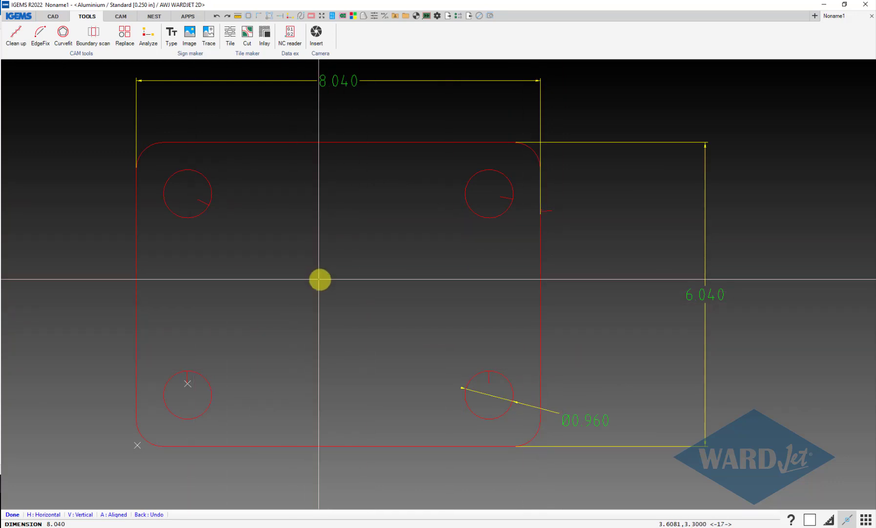
key(Escape)
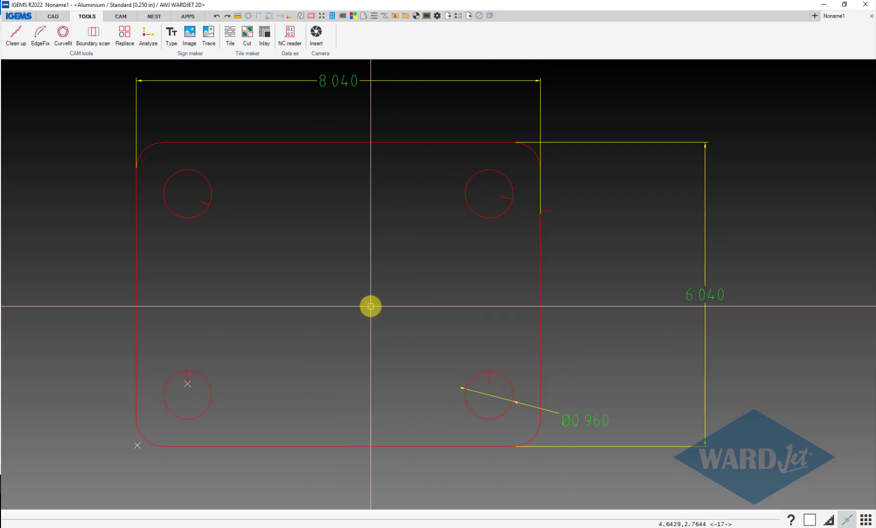
scroll(371, 306, down, 1)
- Delete the width and height dimensions and the notch segments on the right edge
drag(540, 180, 513, 117)
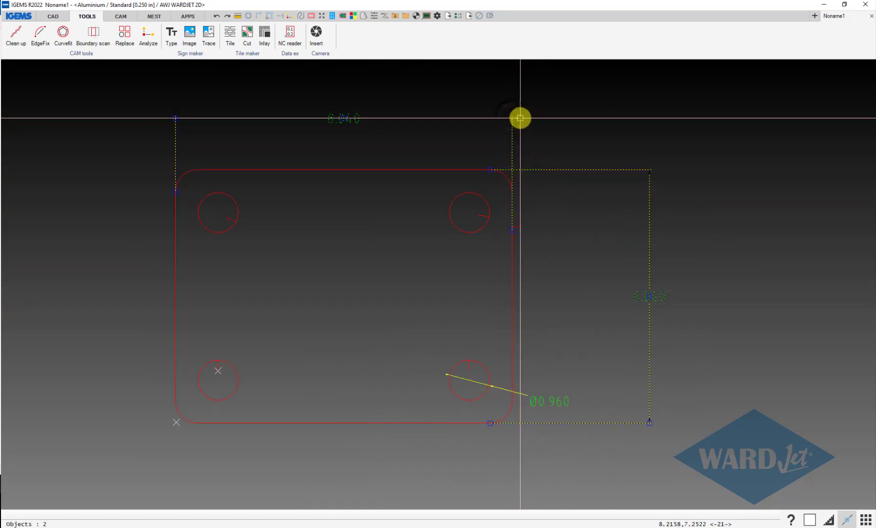
scroll(513, 203, up, 5)
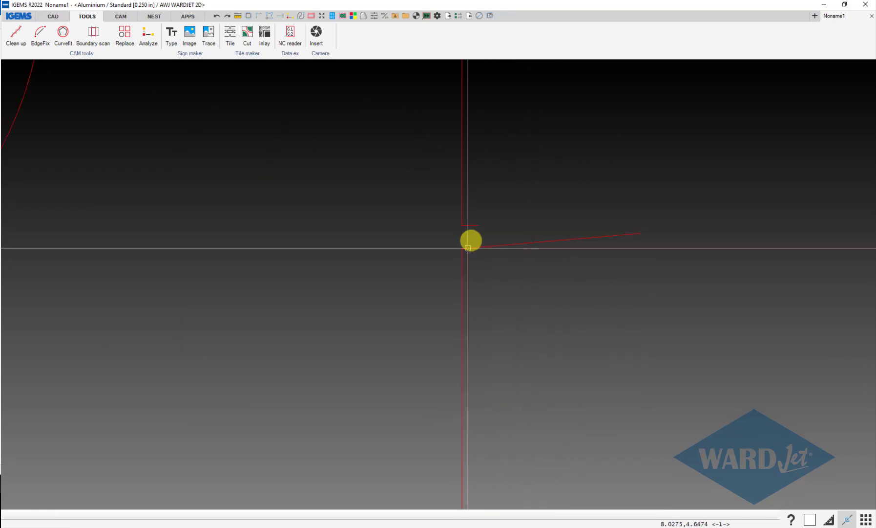
scroll(473, 246, down, 4)
drag(424, 166, 624, 337)
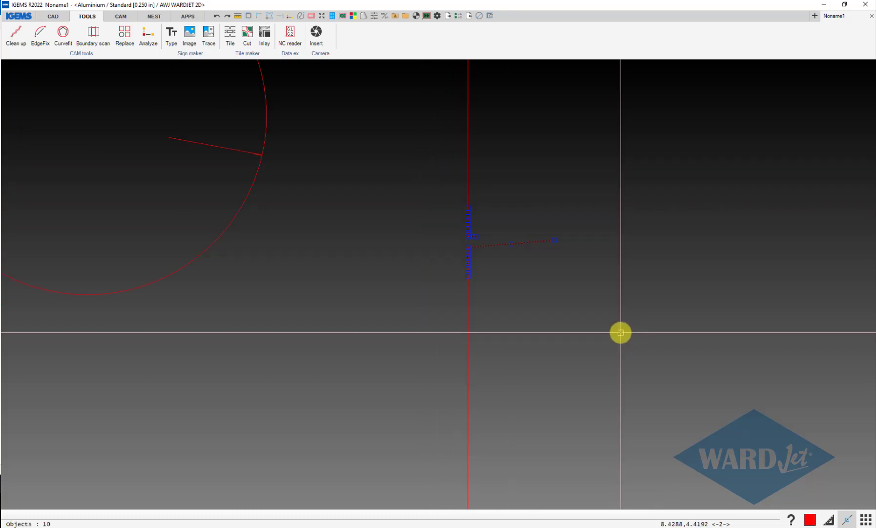
key(Delete)
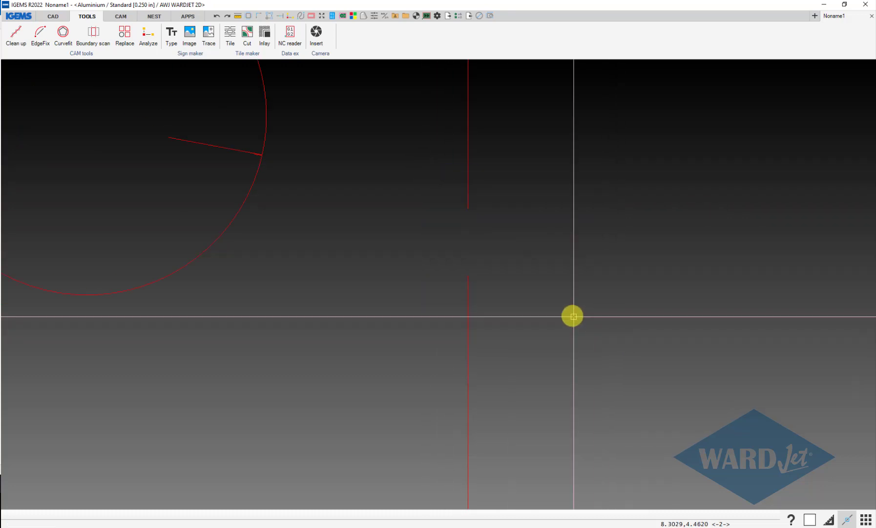
- Stretch the right edge line to its snapped endpoint so the outline closes
click(470, 200)
scroll(478, 200, down, 1)
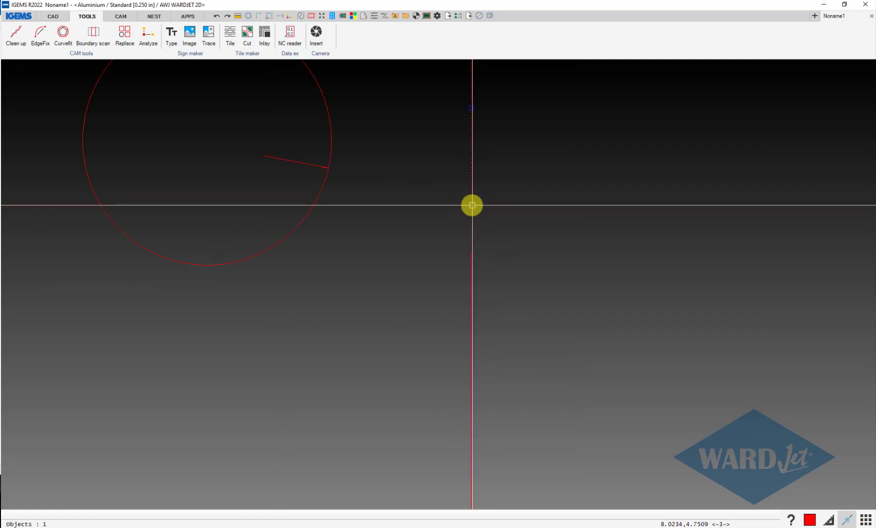
click(472, 205)
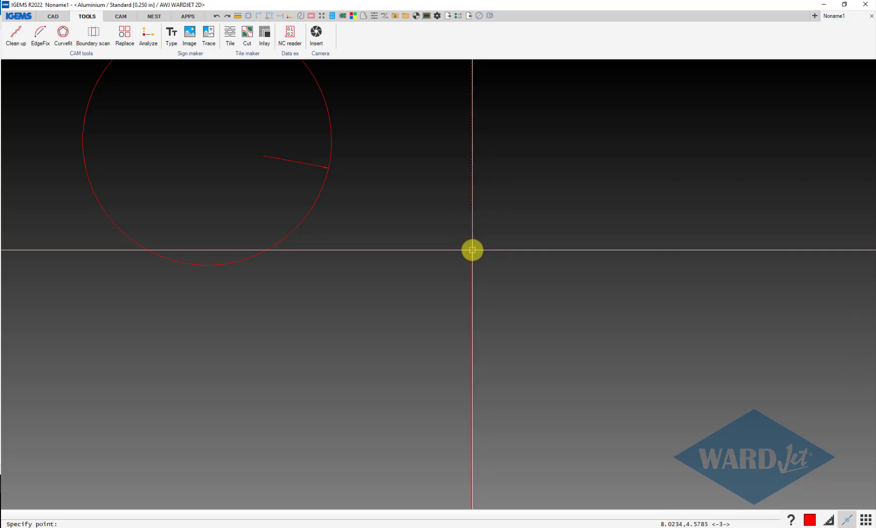
scroll(488, 247, up, 2)
scroll(494, 248, down, 3)
scroll(504, 248, down, 6)
middle_drag(547, 239, 594, 228)
middle_drag(518, 232, 640, 231)
key(Escape)
middle_drag(263, 238, 341, 247)
scroll(278, 215, up, 6)
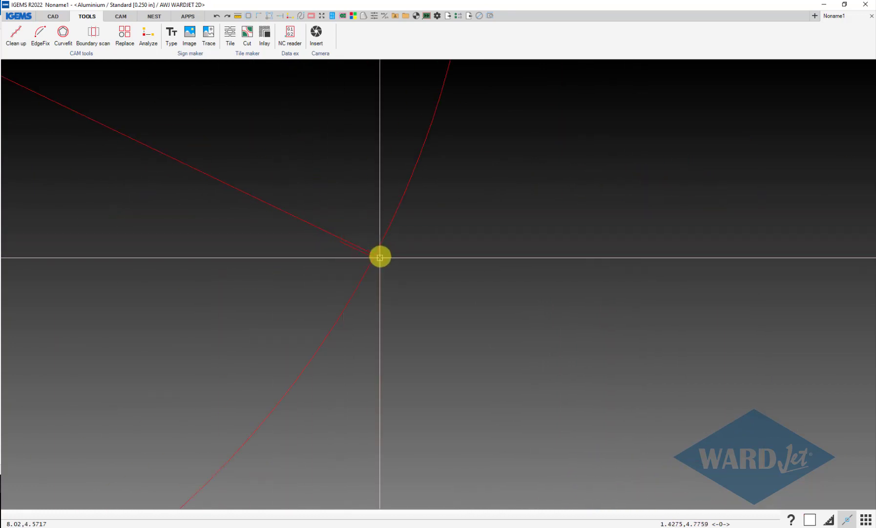
scroll(319, 245, up, 2)
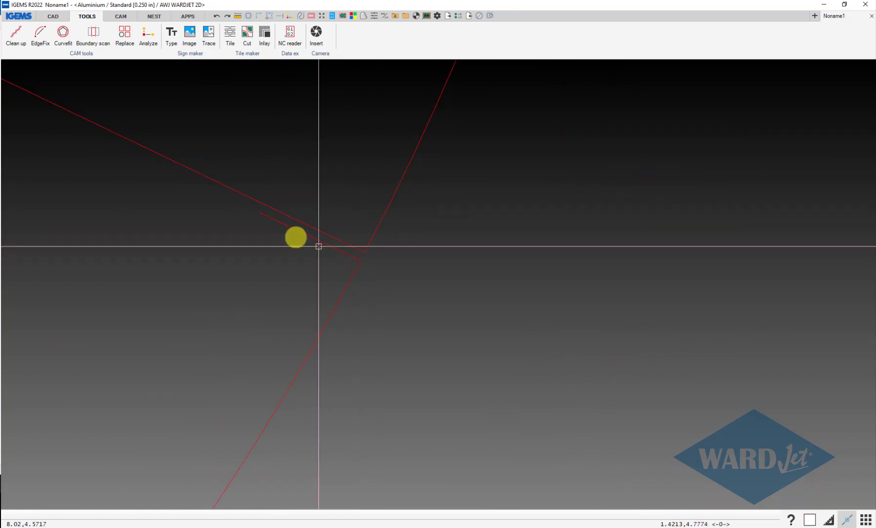
click(358, 254)
scroll(366, 264, down, 4)
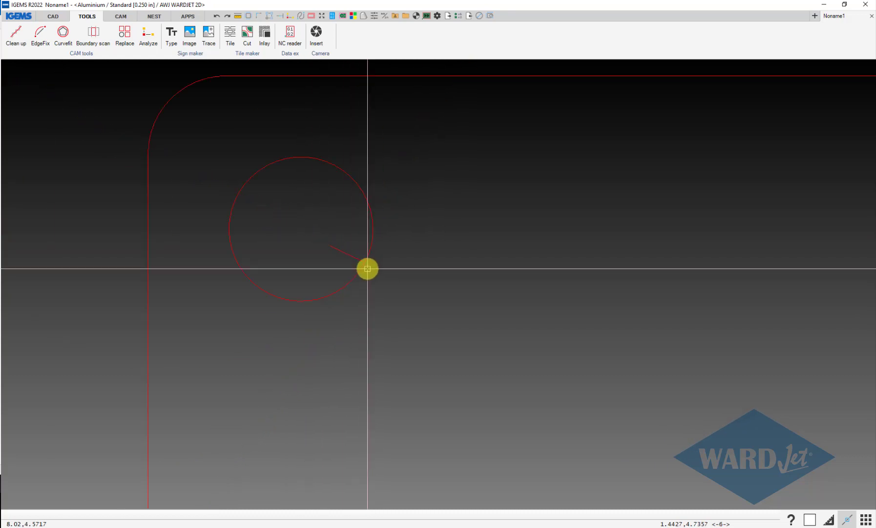
scroll(363, 262, up, 1)
scroll(365, 268, down, 5)
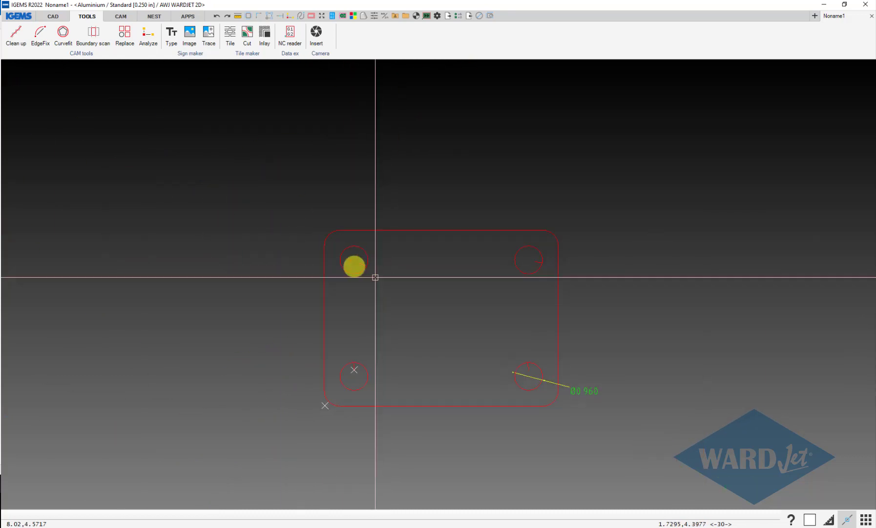
scroll(345, 264, down, 1)
- Run Clean up at the default tolerance on the plate outline and four holes, leaving 35 segments
click(17, 39)
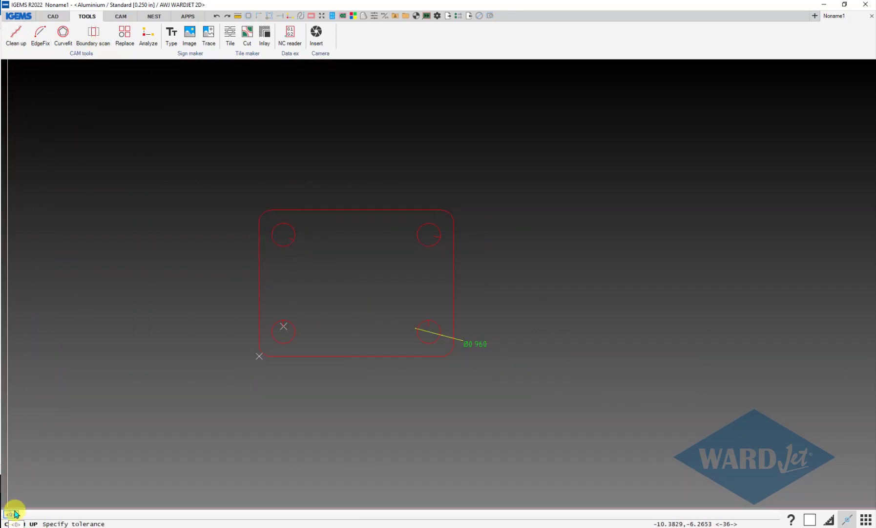
key(Return)
drag(203, 175, 529, 429)
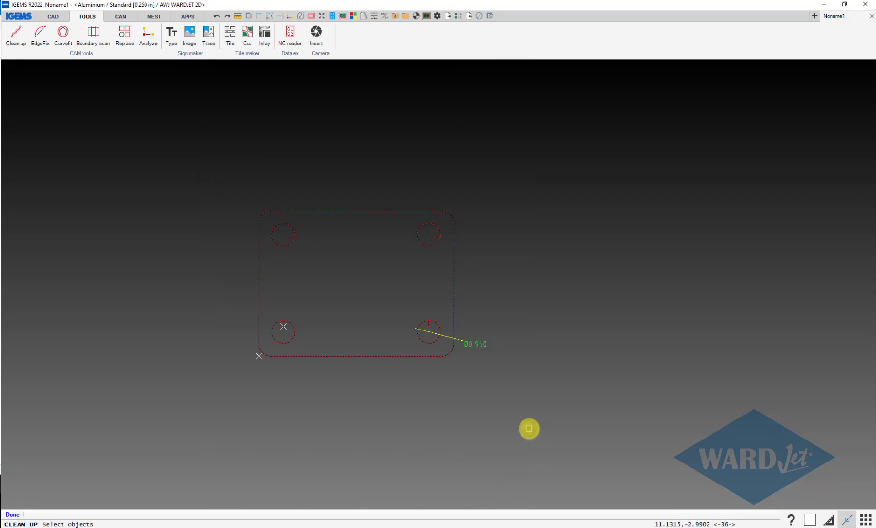
right_click(528, 427)
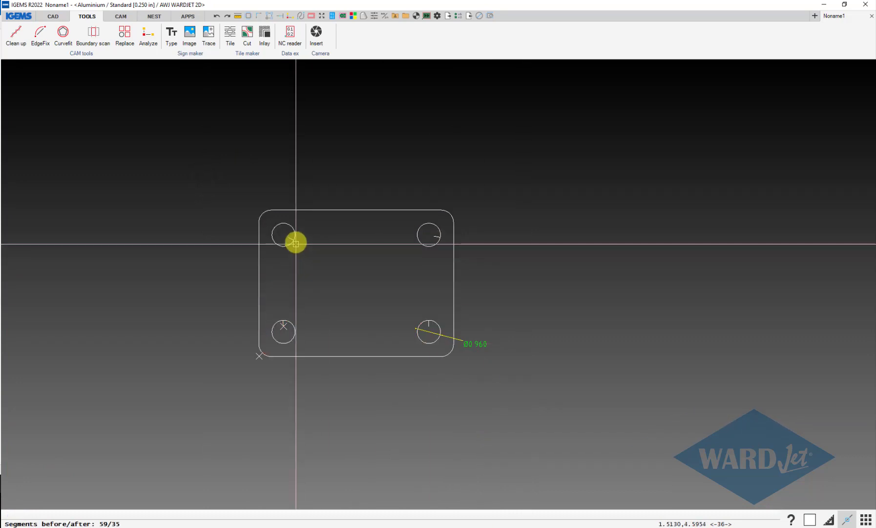
scroll(296, 242, up, 5)
click(288, 221)
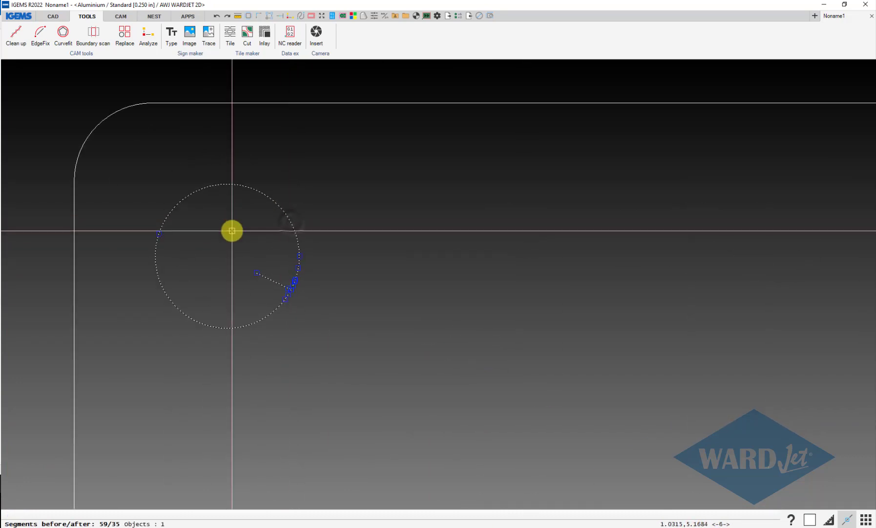
scroll(244, 250, up, 10)
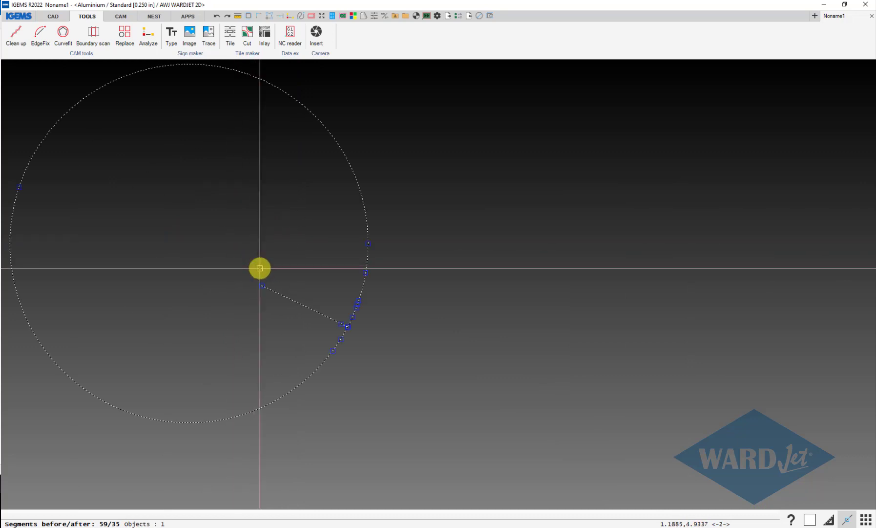
scroll(426, 380, up, 5)
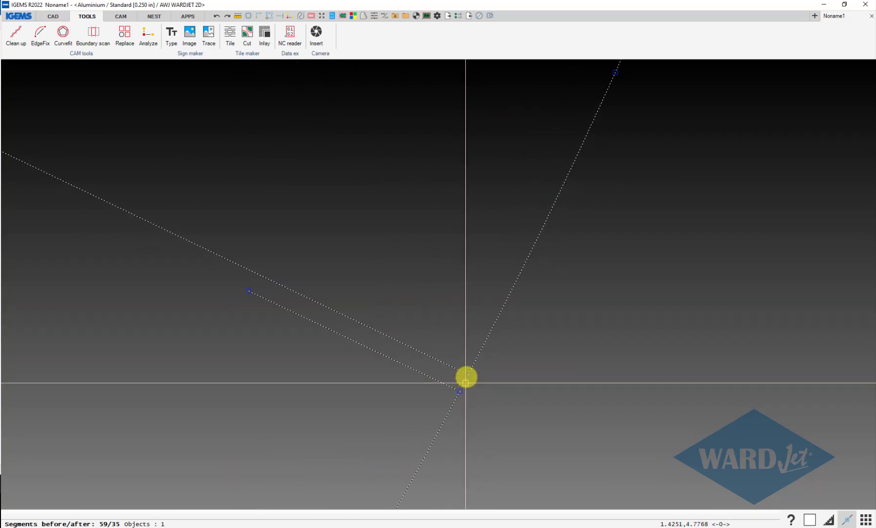
scroll(462, 381, down, 8)
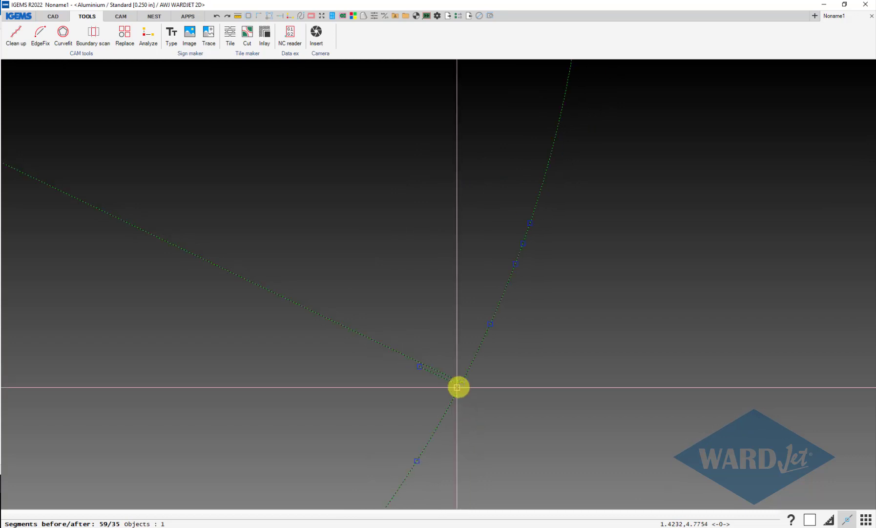
scroll(497, 393, down, 8)
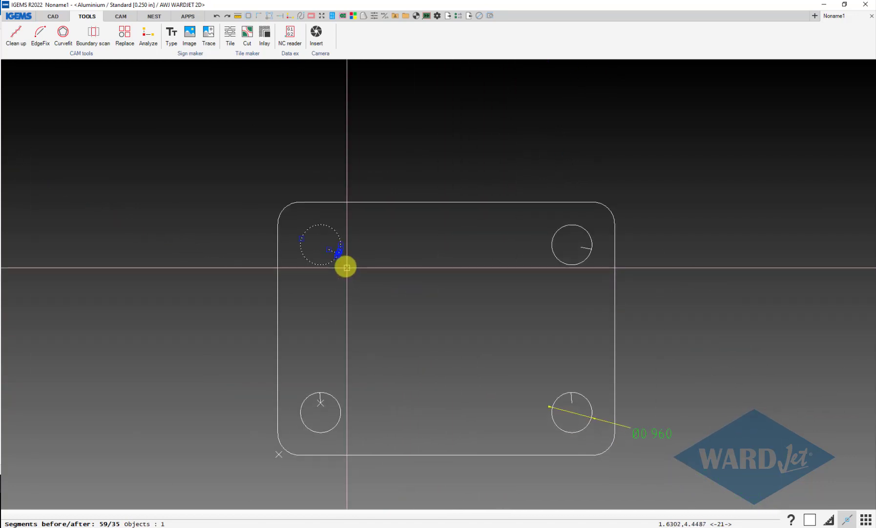
middle_drag(394, 301, 368, 289)
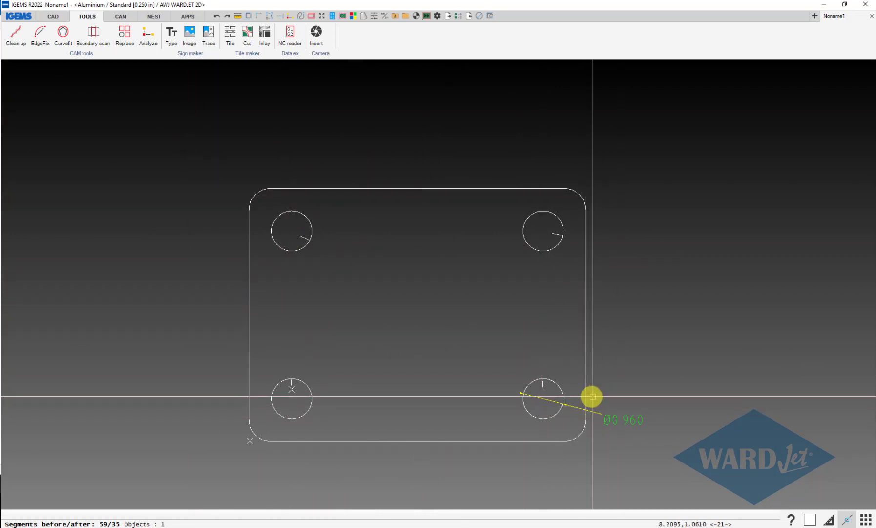
- Draw a circle of diameter 1 snapped to the centre of the upper-left hole
click(52, 16)
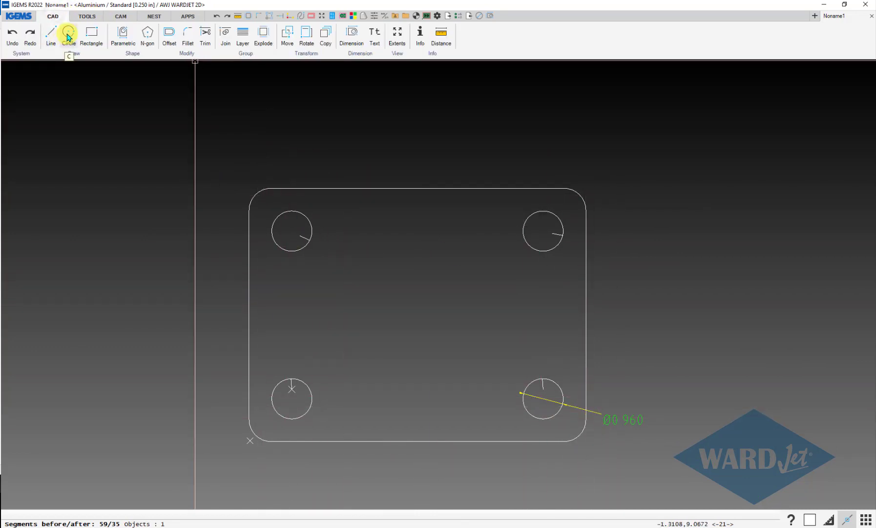
right_click(310, 199)
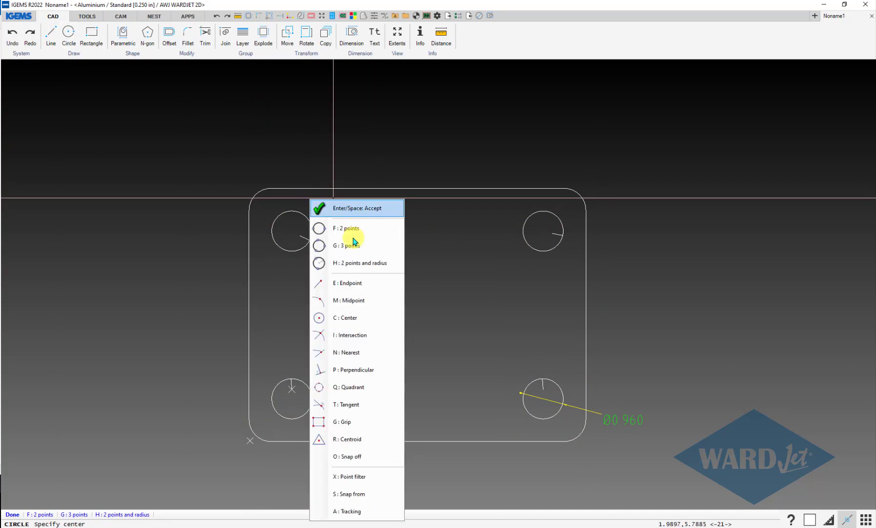
click(337, 318)
click(309, 221)
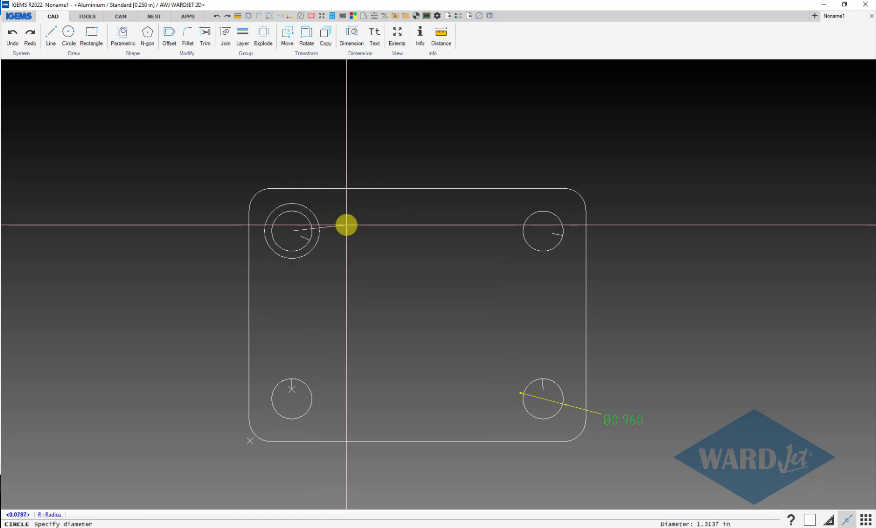
text(1)
key(Return)
scroll(334, 223, up, 10)
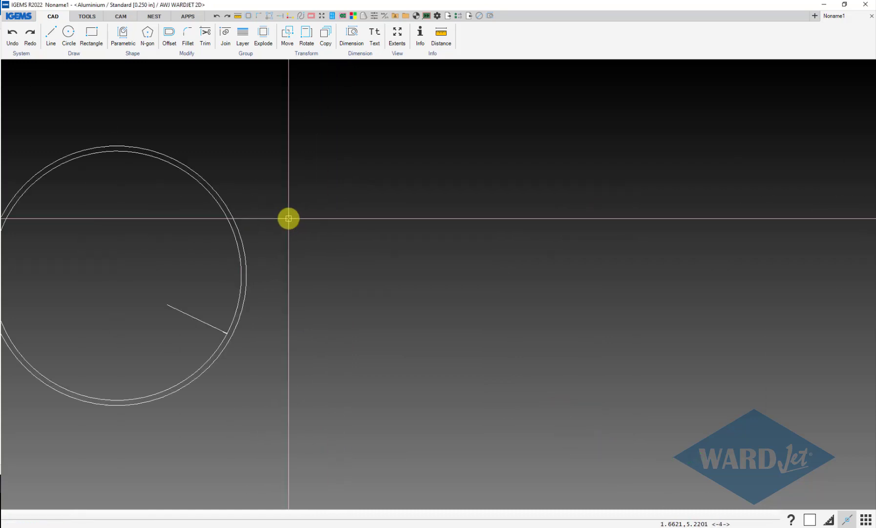
scroll(312, 224, down, 6)
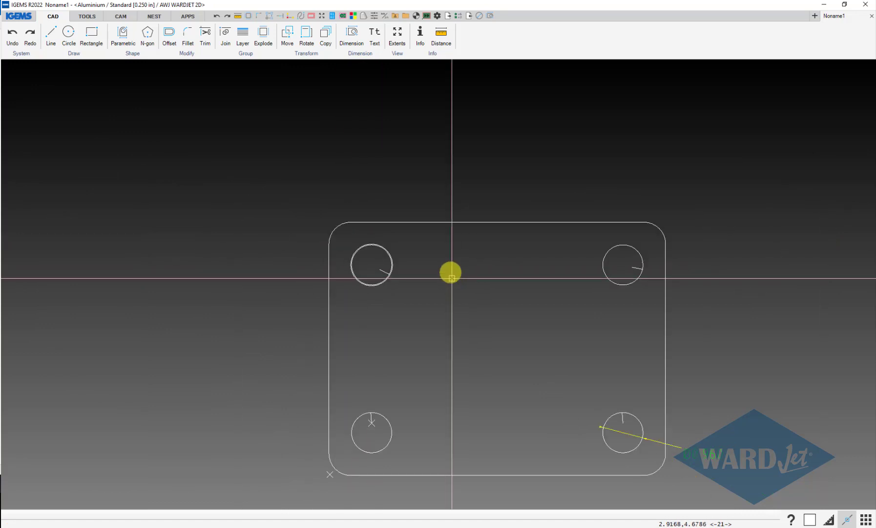
scroll(359, 231, up, 3)
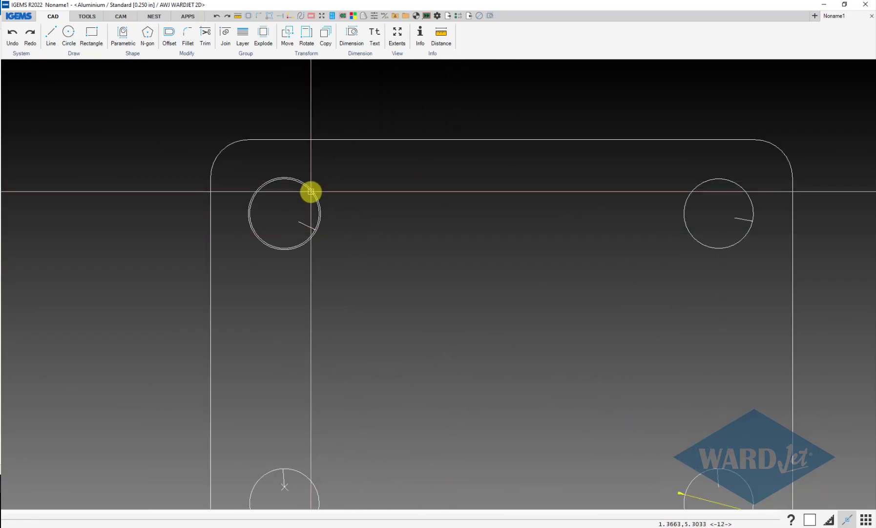
scroll(337, 191, up, 1)
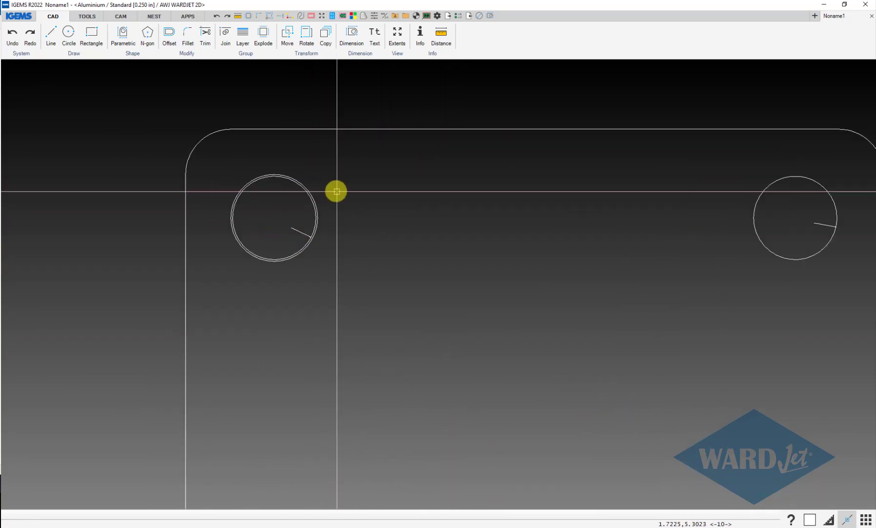
- Use Object Replace to swap the three other holes for copies of the 1.000 circle
click(117, 16)
click(88, 18)
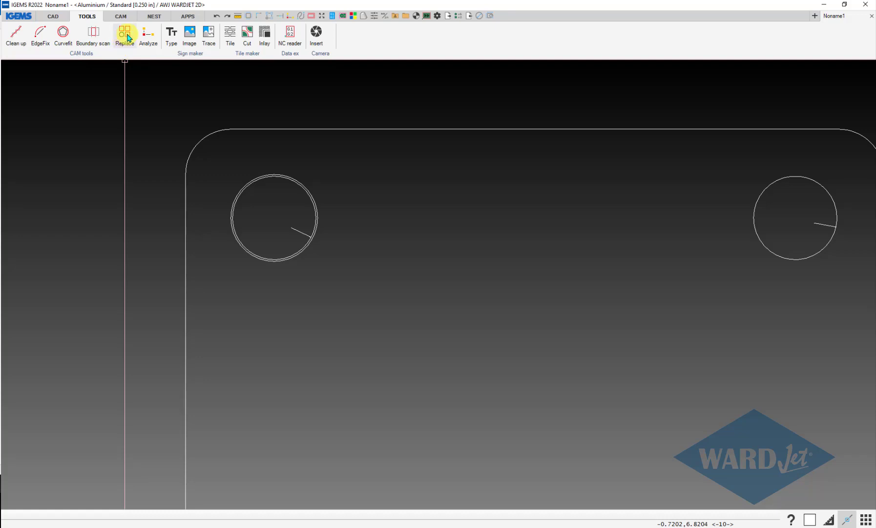
click(126, 35)
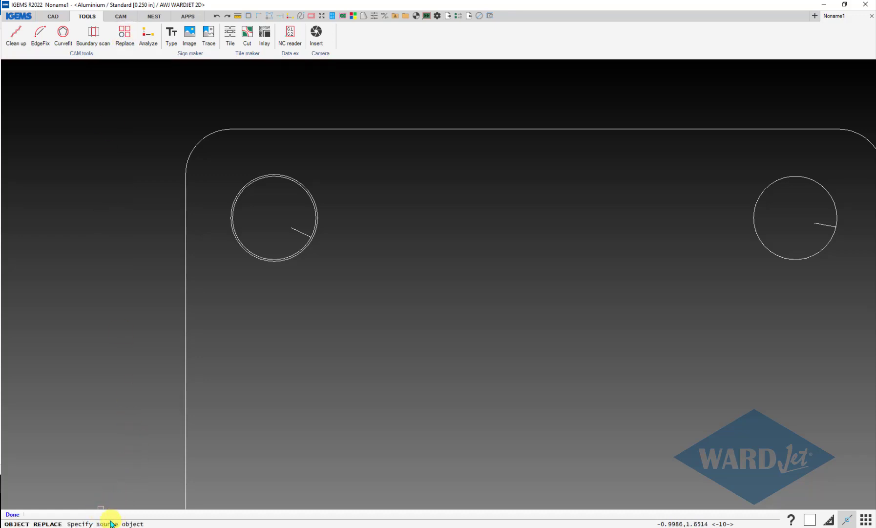
scroll(327, 183, up, 4)
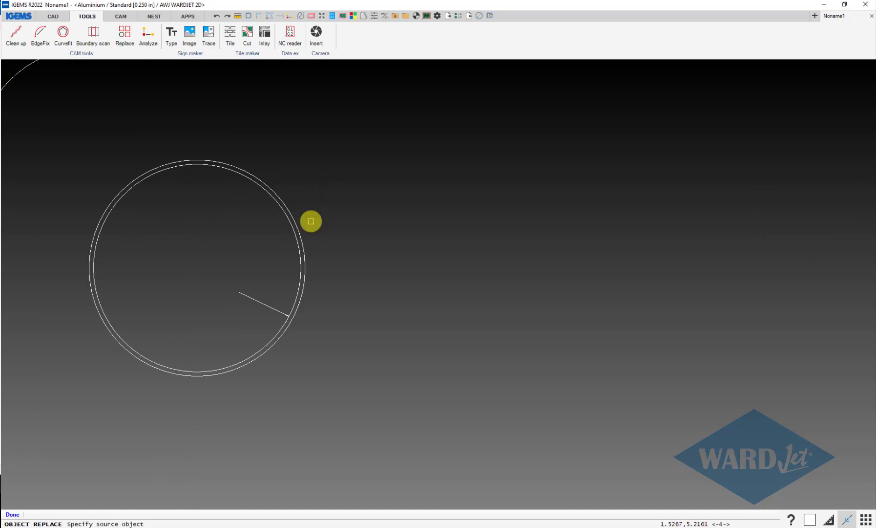
scroll(307, 224, up, 2)
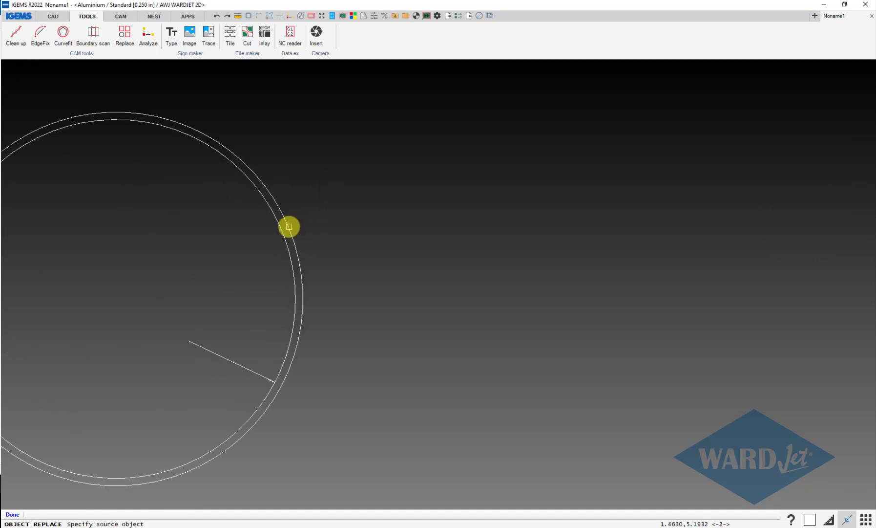
scroll(342, 395, down, 12)
scroll(483, 389, up, 1)
middle_drag(485, 384, 379, 145)
scroll(379, 145, down, 1)
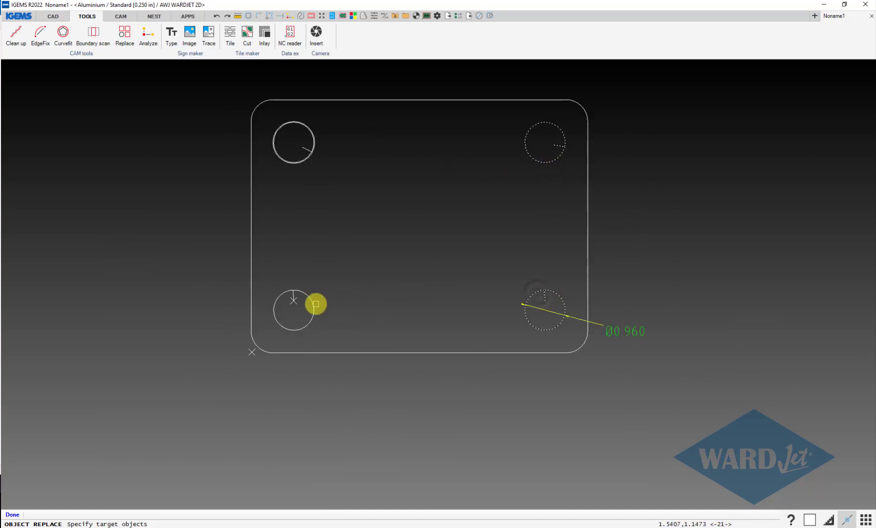
right_click(349, 286)
- Select the old Ø0.960 diameter dimension for removal
scroll(325, 294, up, 3)
scroll(339, 295, down, 4)
click(544, 315)
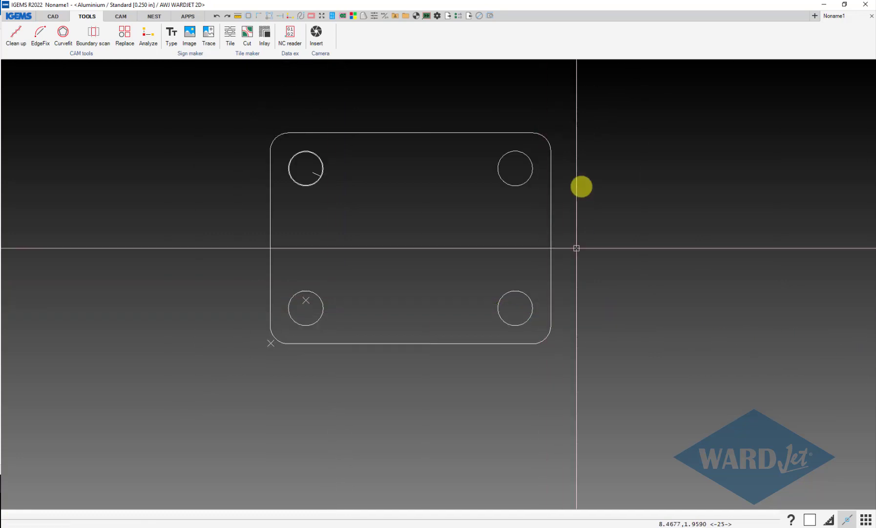
- Dimension the lower-right hole as Ø1.000
click(528, 299)
click(581, 321)
scroll(342, 163, up, 10)
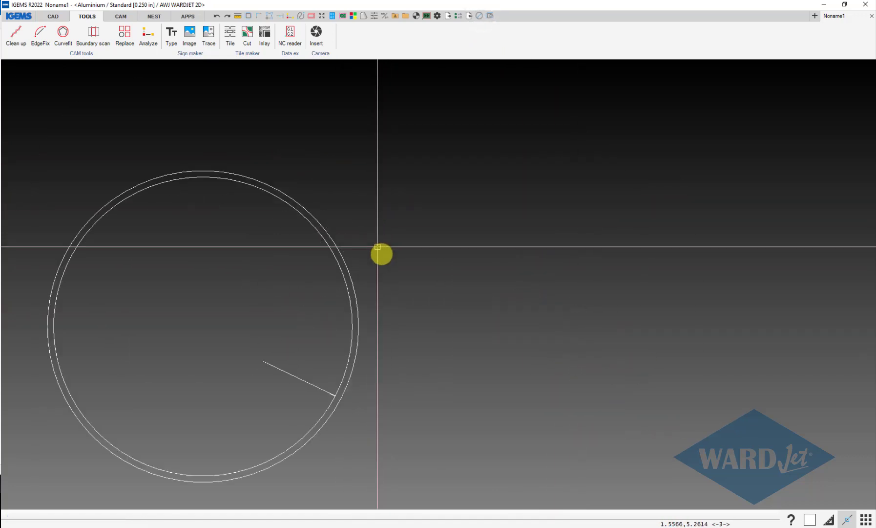
- Delete the leftover original contour inside the upper-left hole
click(401, 251)
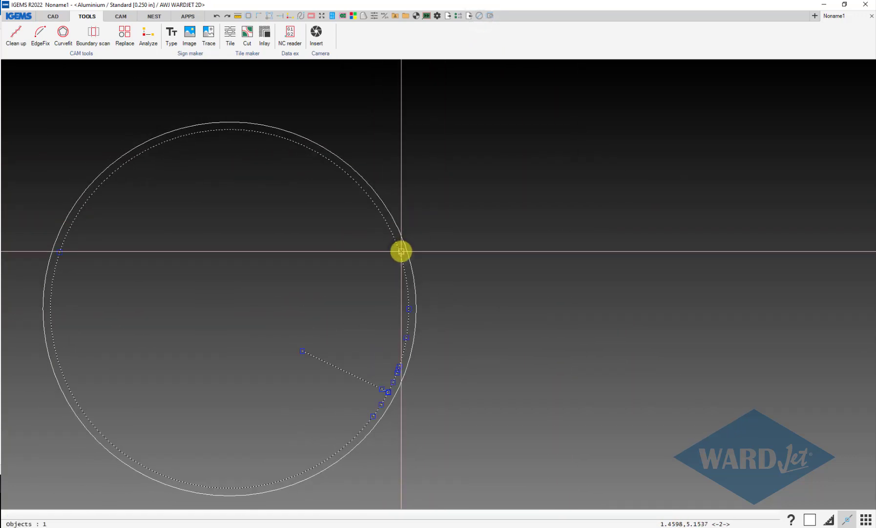
key(Delete)
scroll(479, 281, down, 11)
middle_drag(488, 295, 439, 270)
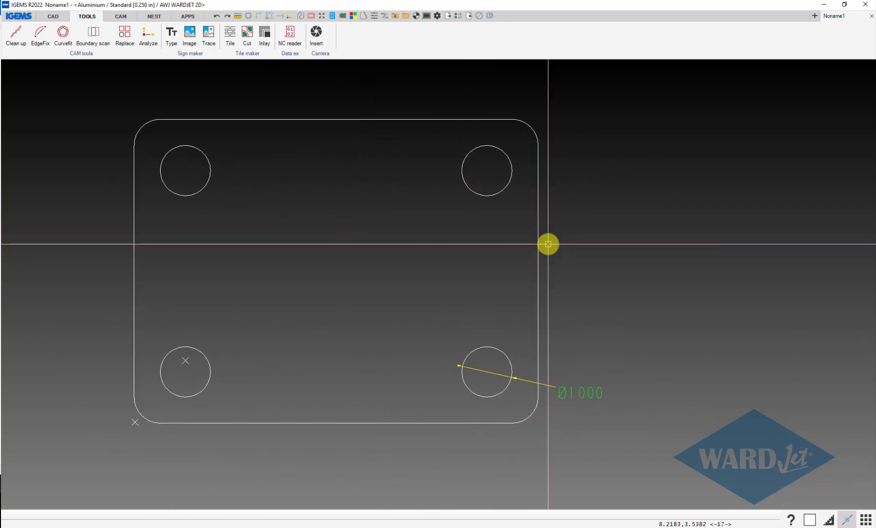
middle_drag(558, 233, 579, 296)
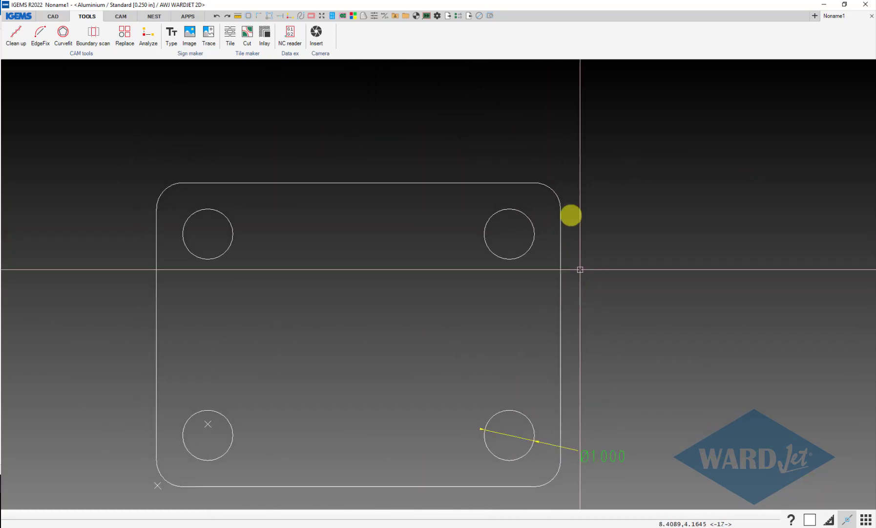
- Offset the rounded plate outline by the small typed distance to one side
click(47, 17)
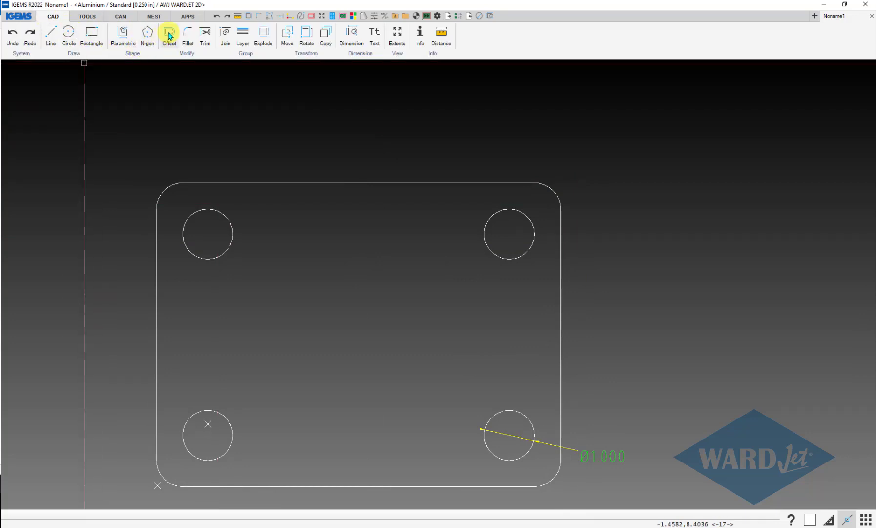
click(169, 35)
text(.0)
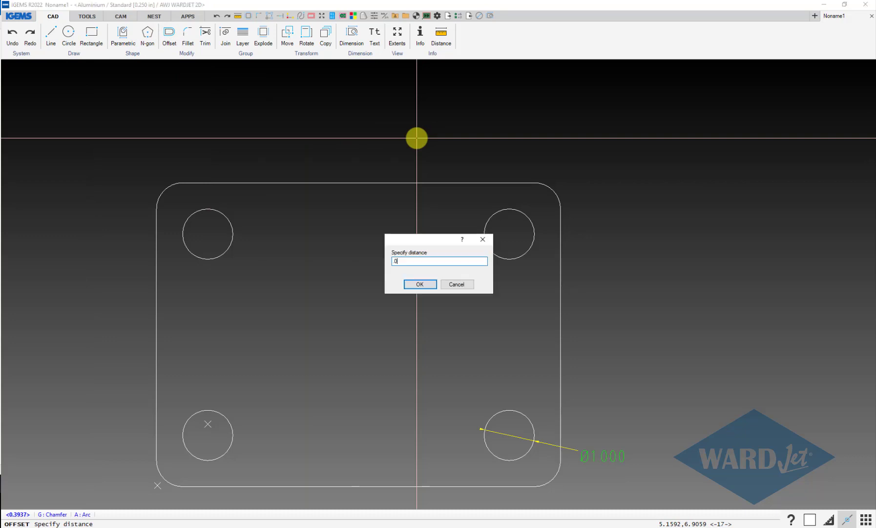
key(Return)
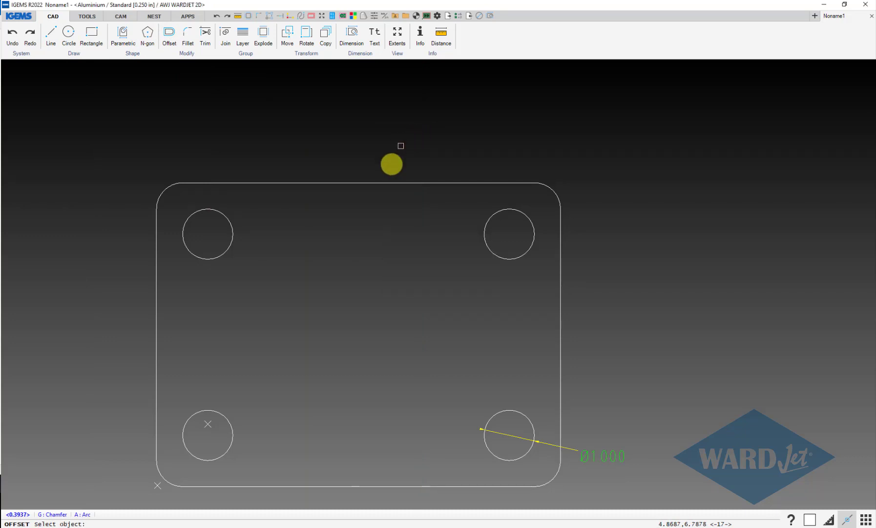
click(390, 183)
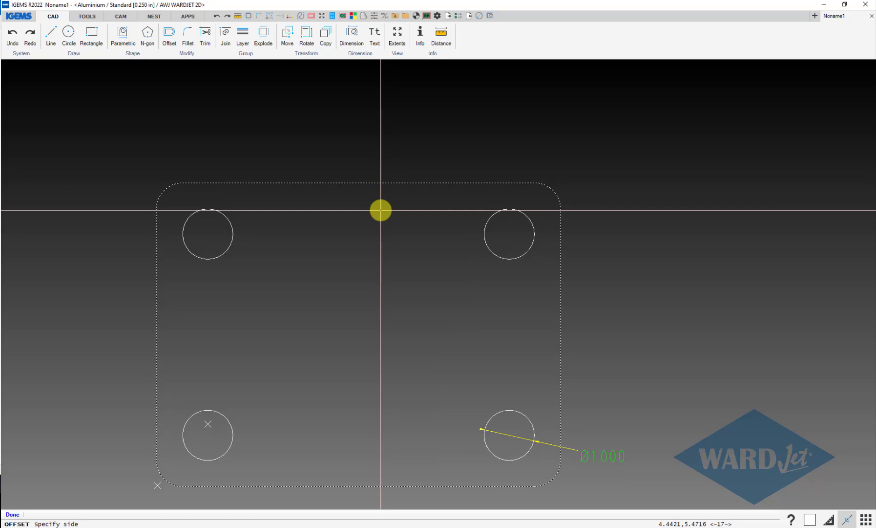
click(361, 239)
scroll(364, 196, up, 4)
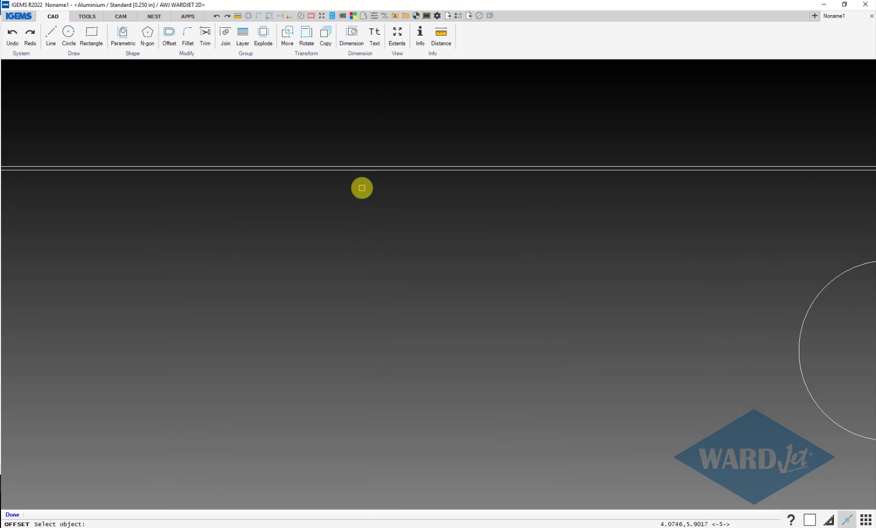
key(Escape)
scroll(365, 171, down, 5)
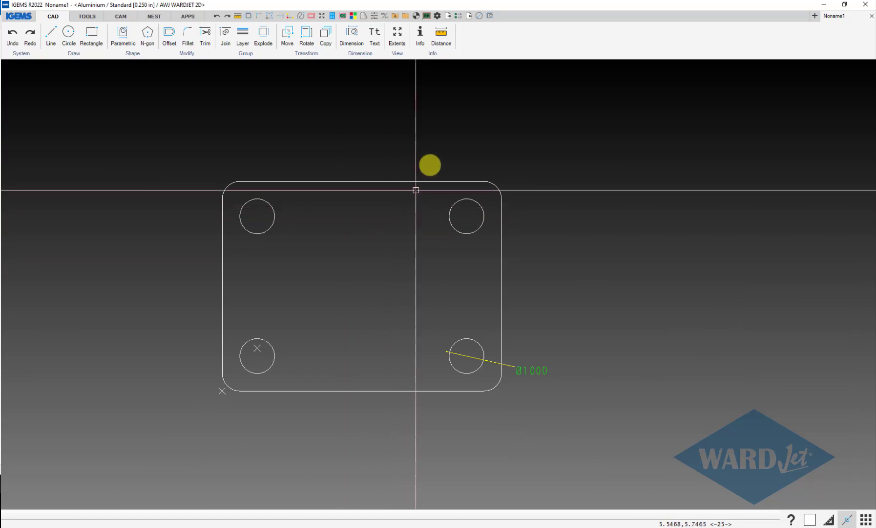
- Add an 8.000 width dimension above the plate and a 6.000 height dimension to its right
click(489, 16)
click(222, 199)
click(501, 198)
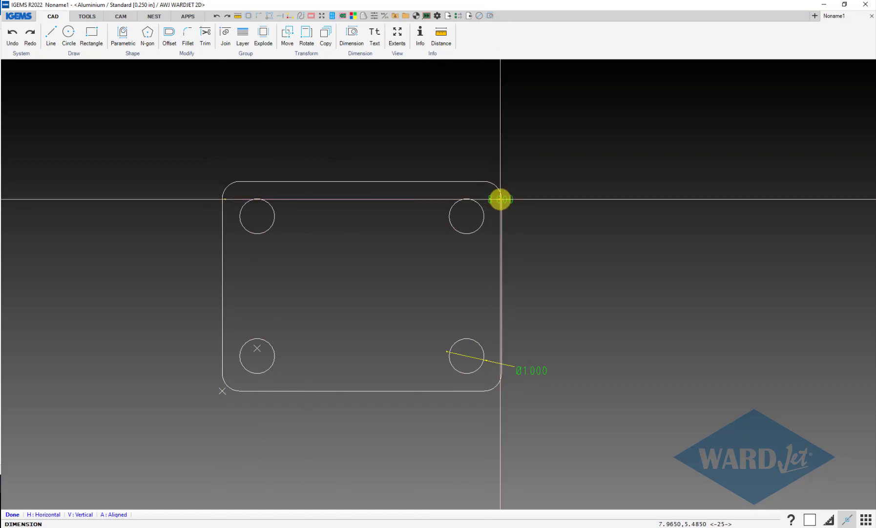
click(366, 145)
click(484, 181)
click(604, 301)
scroll(560, 329, up, 4)
scroll(513, 313, down, 5)
key(Escape)
scroll(515, 319, down, 1)
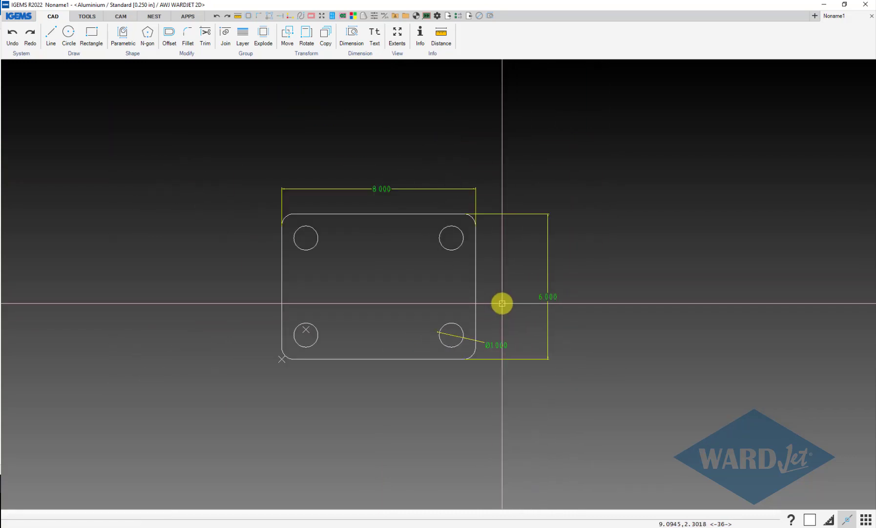
- Window-select the whole plate and create a CAM part from it, accepting the Create part settings
click(112, 18)
click(86, 36)
click(208, 169)
click(649, 441)
right_click(649, 442)
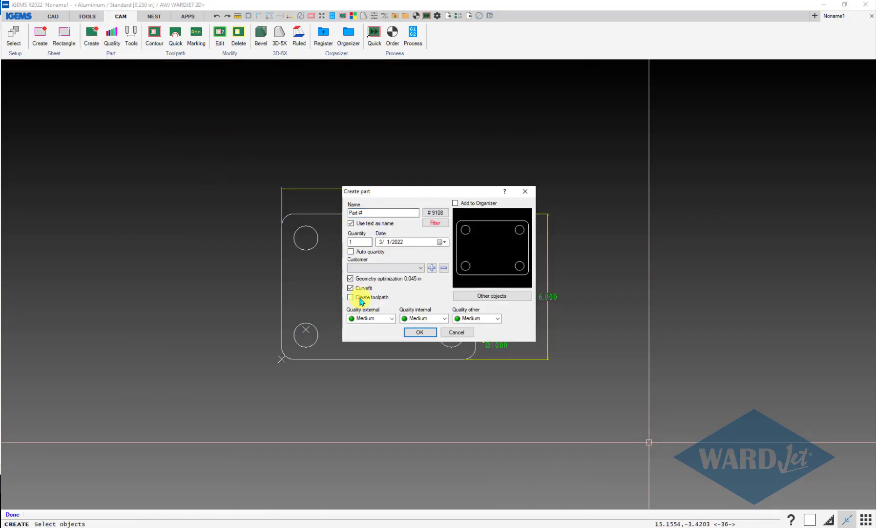
click(419, 332)
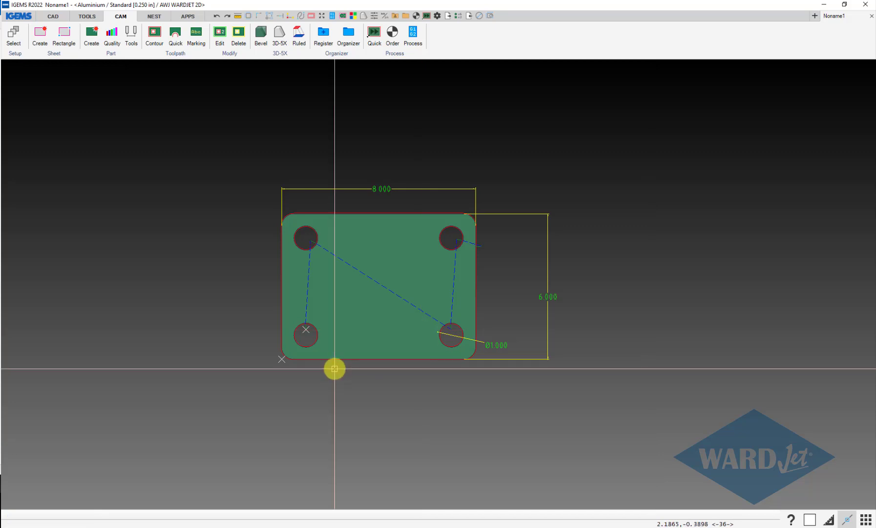
scroll(334, 368, up, 2)
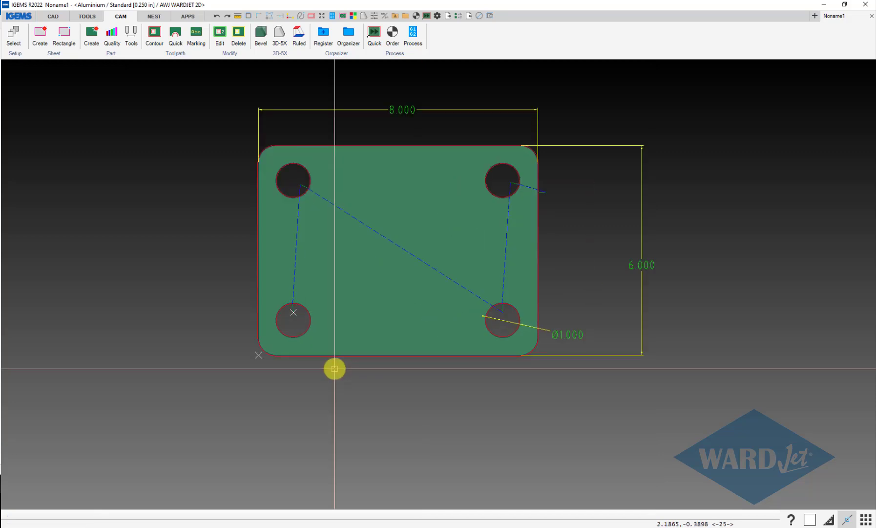